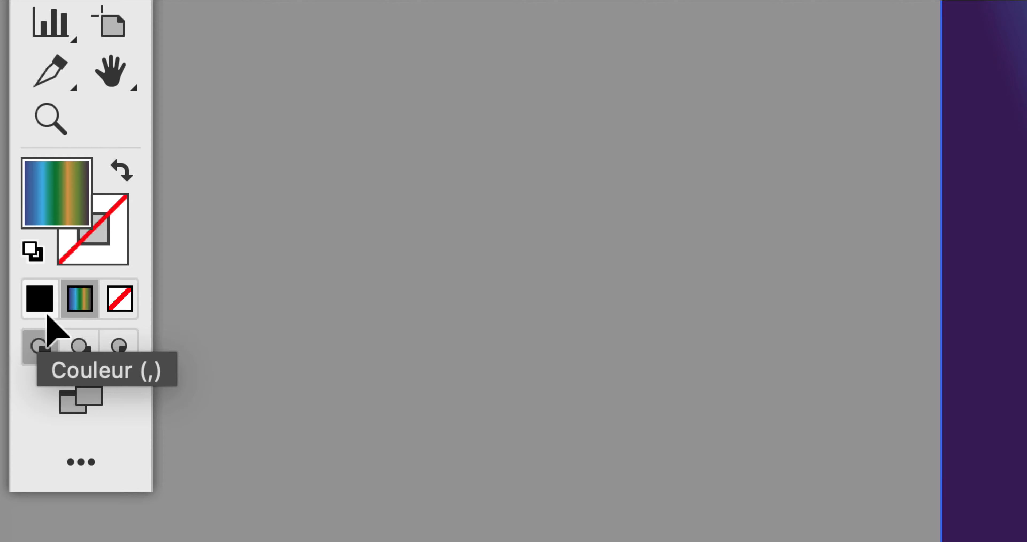
Fill the background rectangle with a new global RVB swatch, light grey R=188 V=188 B=188.
{"action": "left_click", "coordinate": [47, 310]}
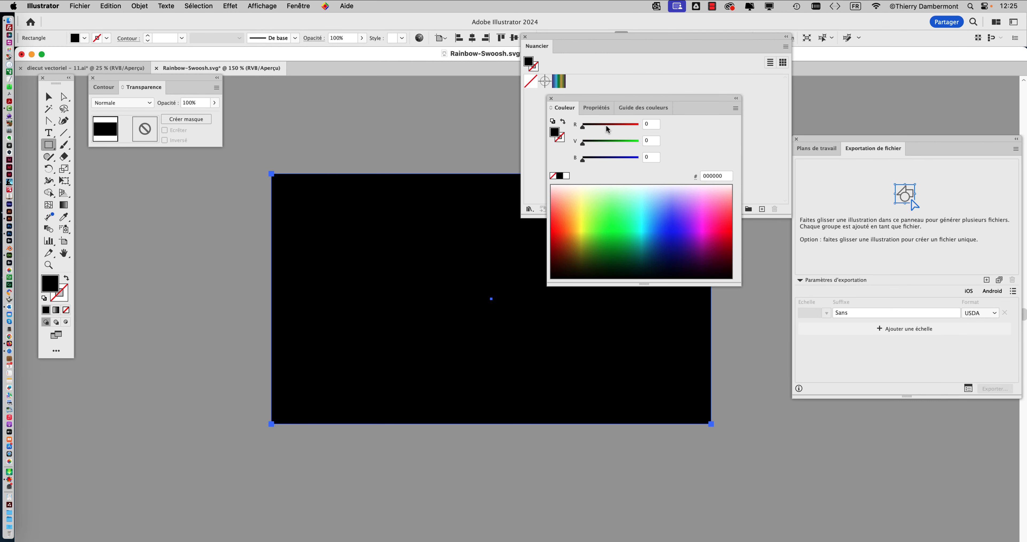
{"action": "left_click", "coordinate": [551, 99]}
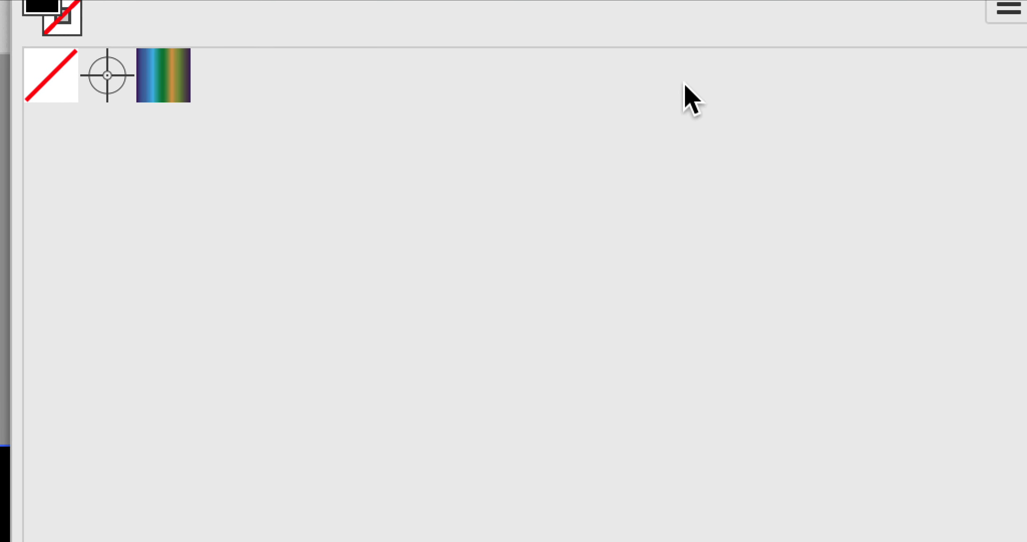
{"action": "left_click", "coordinate": [786, 47]}
{"action": "left_click", "coordinate": [796, 61]}
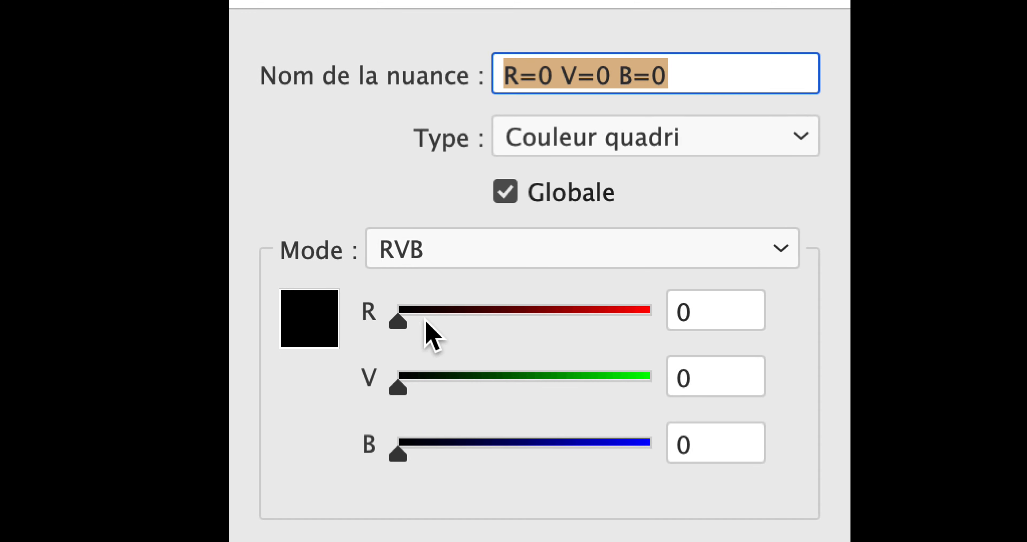
{"action": "left_click_drag", "start_coordinate": [424, 321], "coordinate": [567, 323], "text": "shift"}
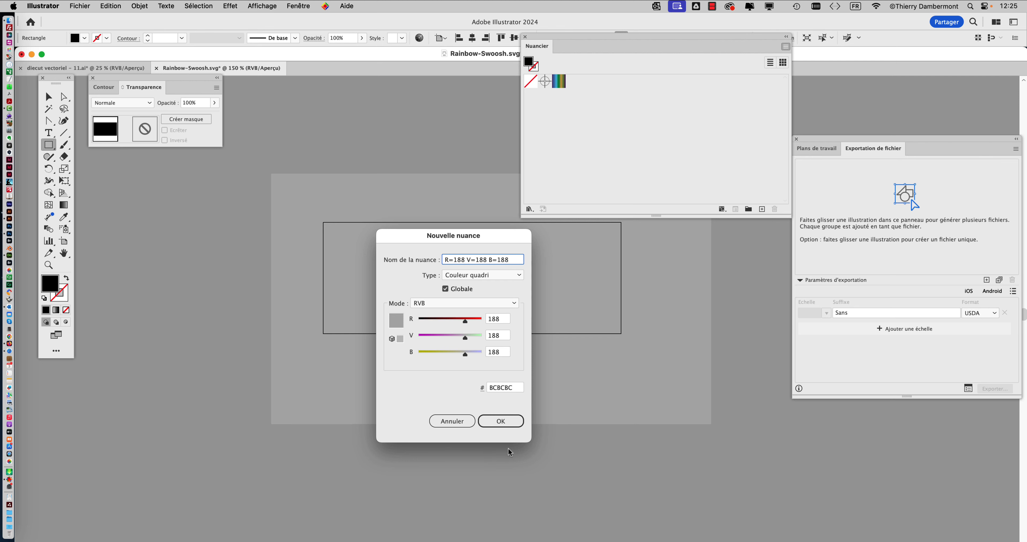
{"action": "left_click", "coordinate": [501, 421]}
Send the grey rectangle to the back, behind the rainbow swoosh.
{"action": "left_click", "coordinate": [142, 6]}
{"action": "mouse_move", "coordinate": [220, 35]}
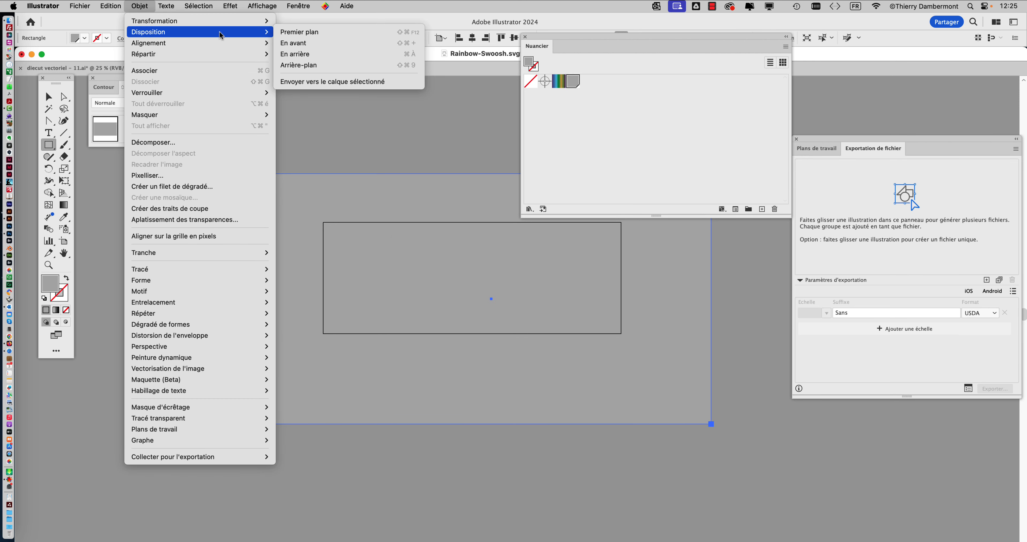
{"action": "left_click", "coordinate": [307, 66]}
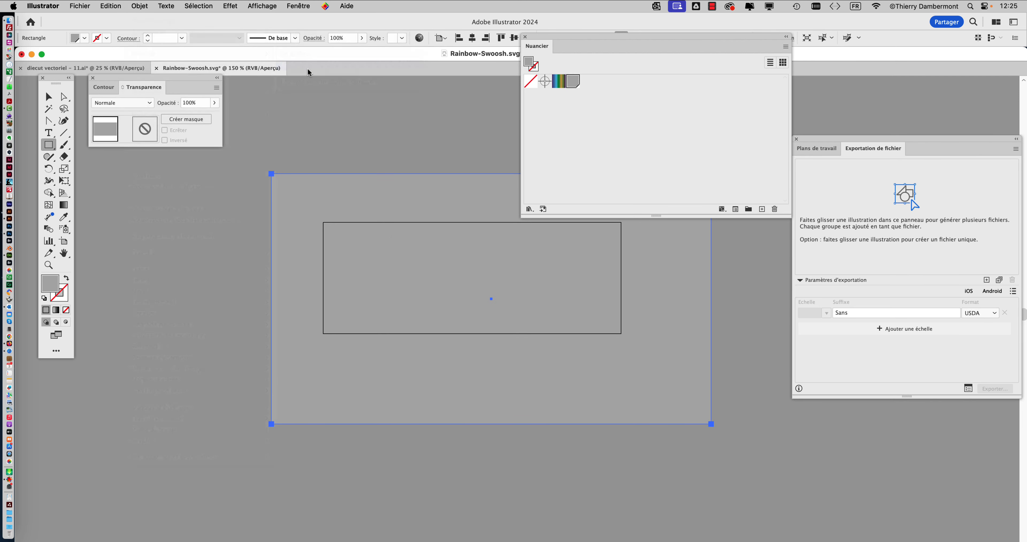
Select the rainbow swoosh and give its stroke the solid light grey colour.
{"action": "left_click", "coordinate": [47, 98]}
{"action": "left_click", "coordinate": [377, 293]}
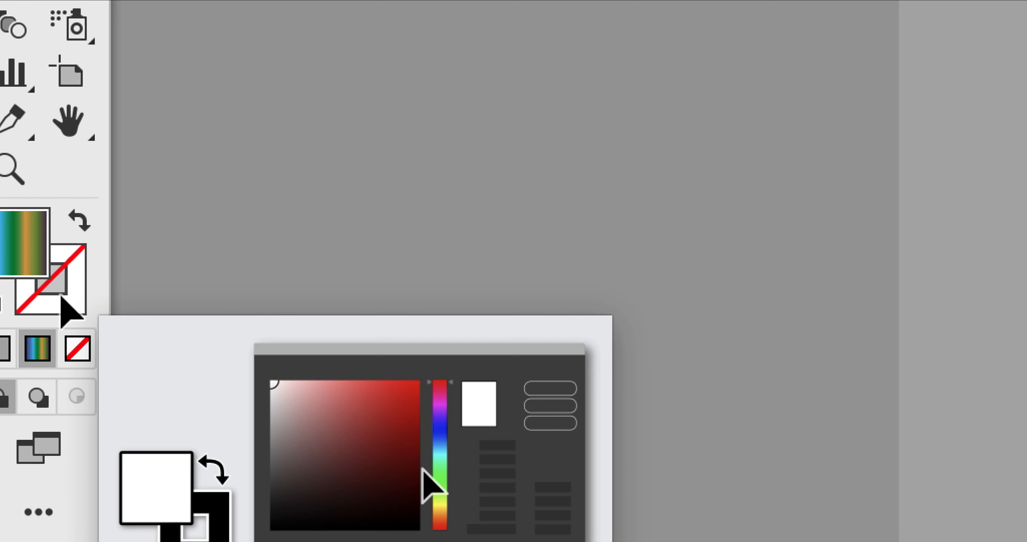
{"action": "left_click", "coordinate": [62, 299]}
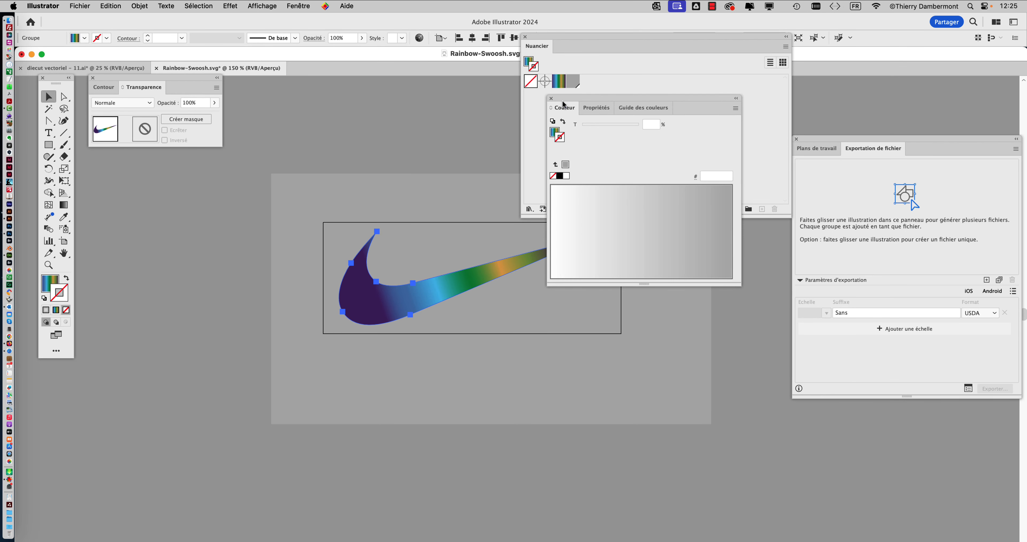
{"action": "left_click", "coordinate": [552, 98]}
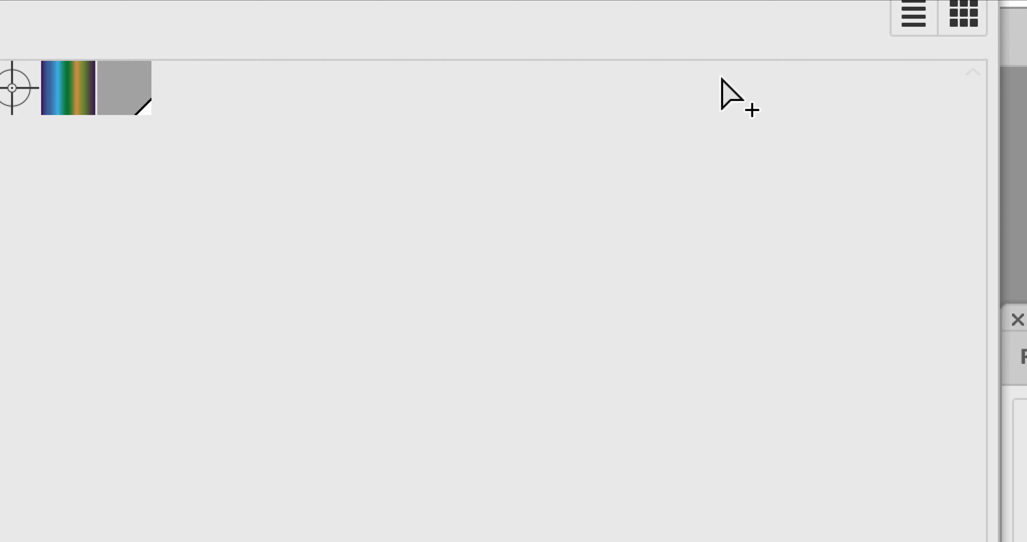
{"action": "left_click", "coordinate": [786, 46]}
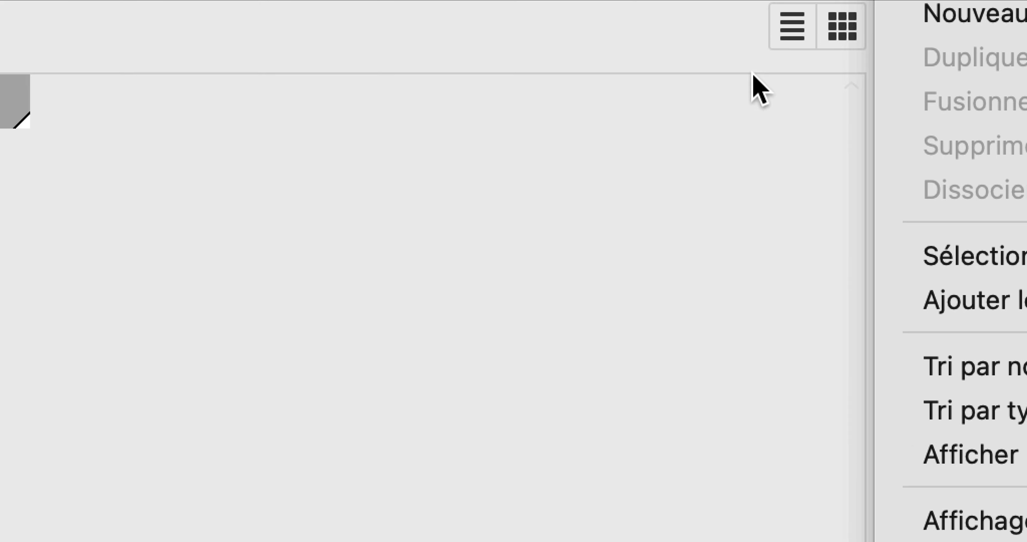
{"action": "left_click", "coordinate": [494, 318]}
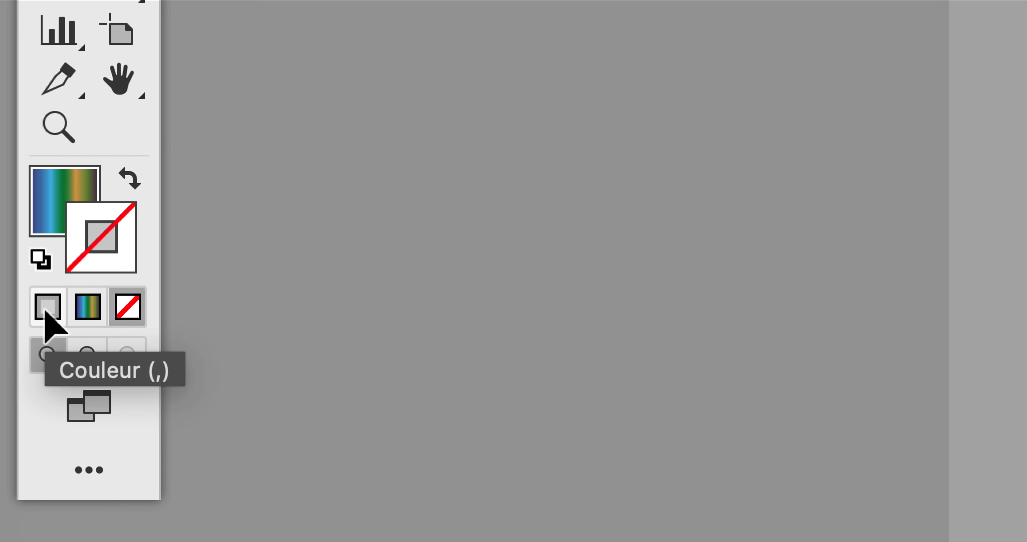
{"action": "left_click", "coordinate": [47, 309]}
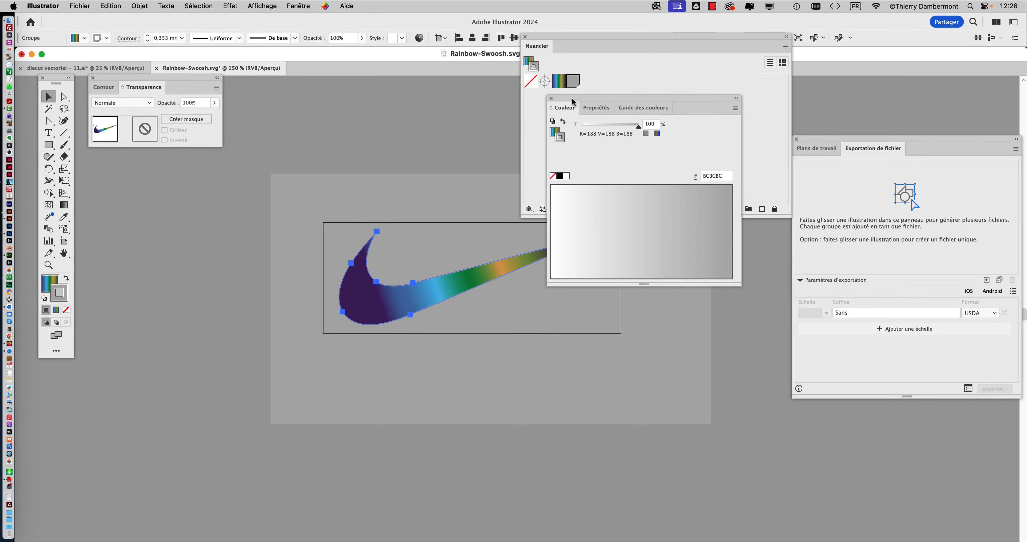
{"action": "left_click", "coordinate": [552, 99]}
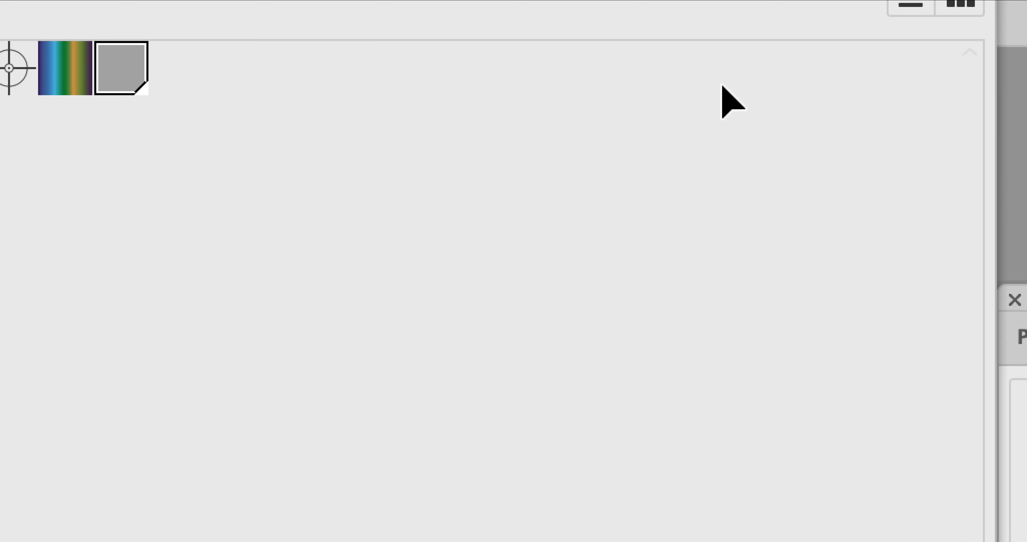
Create a global white RVB swatch, R=255 V=255 B=255, for the swoosh's stroke.
{"action": "left_click", "coordinate": [786, 46]}
{"action": "left_click", "coordinate": [780, 57]}
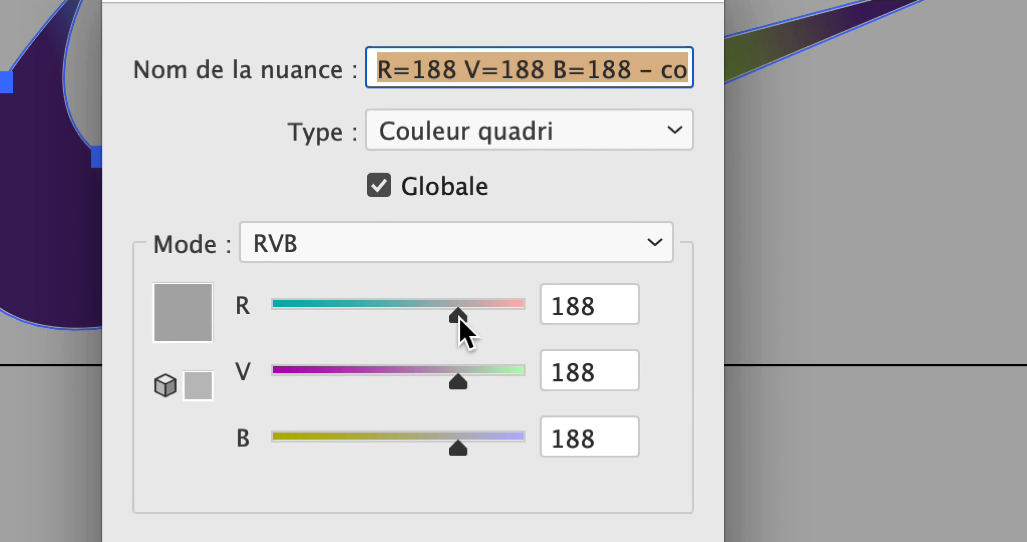
{"action": "left_click_drag", "start_coordinate": [554, 363], "coordinate": [630, 368], "text": "shift"}
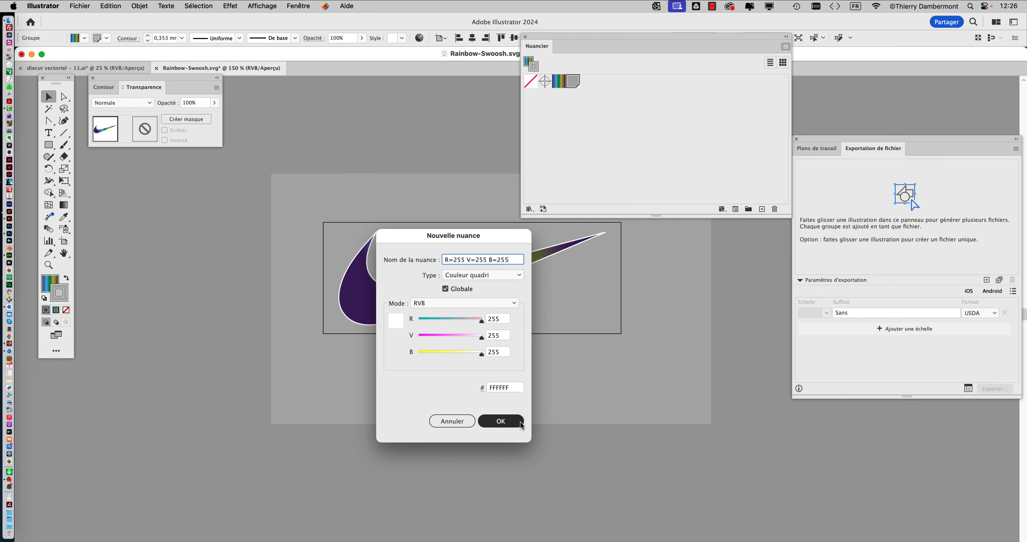
{"action": "left_click", "coordinate": [520, 423]}
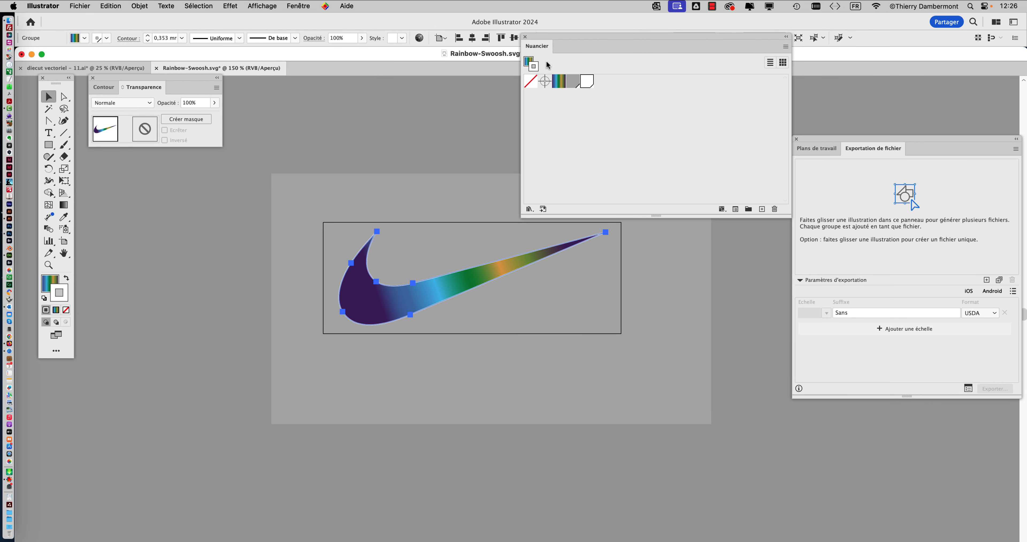
{"action": "left_click", "coordinate": [525, 37]}
Set the swoosh's stroke weight to 2 mm and align the stroke to the outside of the path.
{"action": "left_click", "coordinate": [299, 5]}
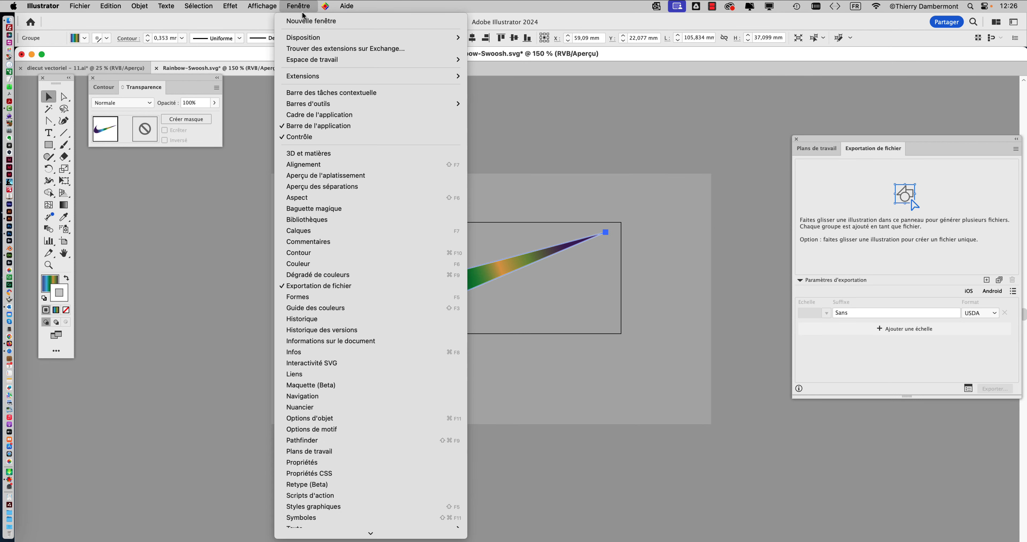
{"action": "left_click", "coordinate": [327, 254]}
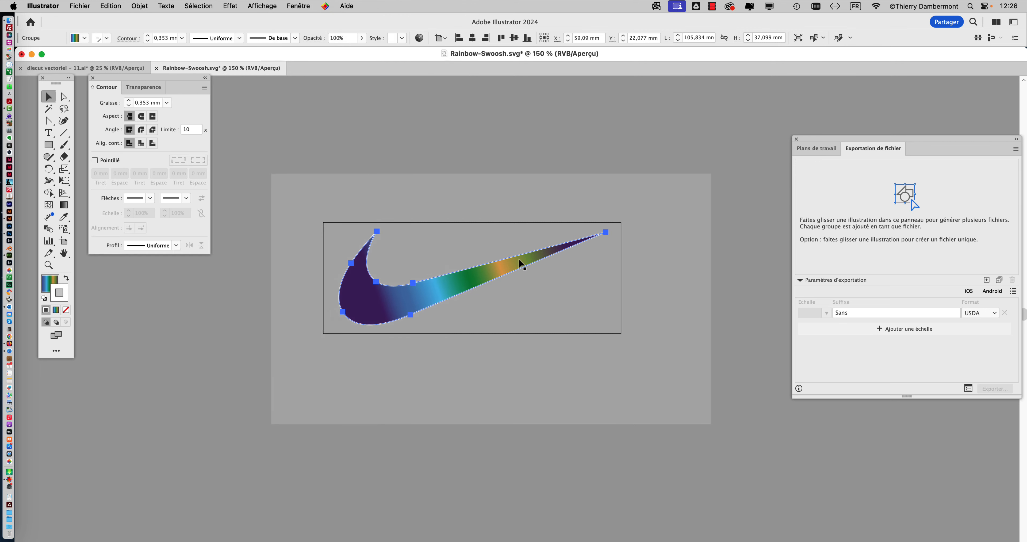
{"action": "left_click_drag", "start_coordinate": [138, 79], "coordinate": [547, 170]}
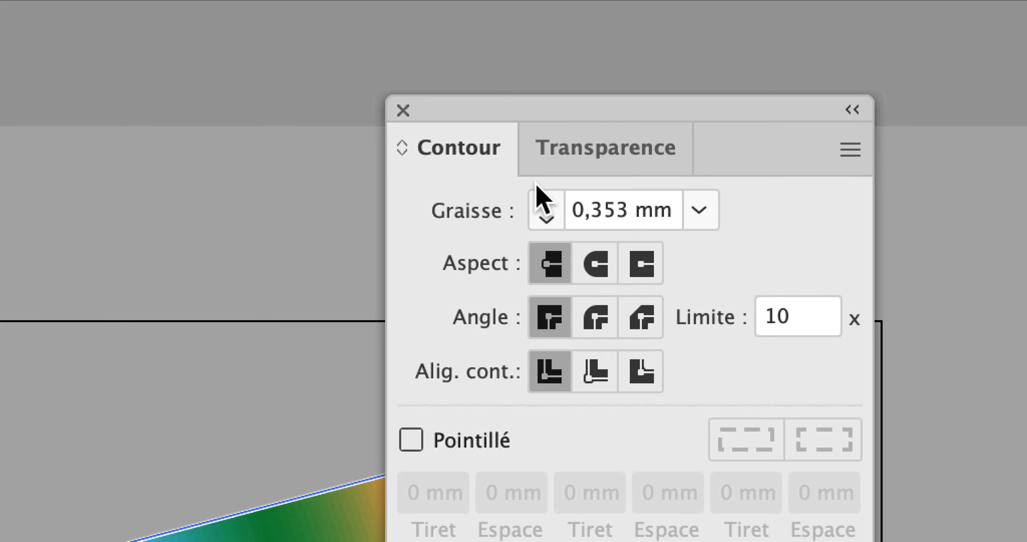
{"action": "left_click", "coordinate": [507, 264]}
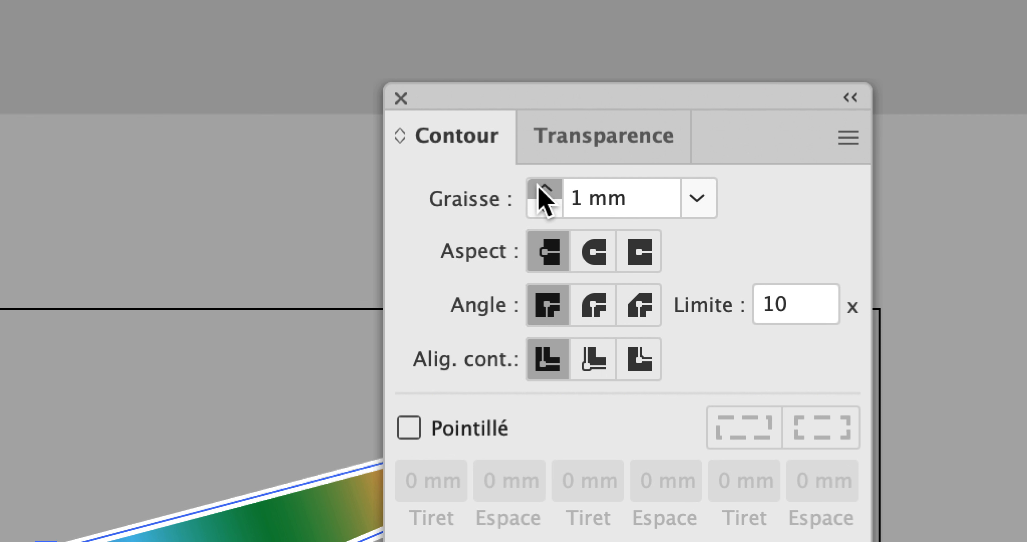
{"action": "left_click", "coordinate": [507, 264]}
{"action": "left_click", "coordinate": [508, 264]}
{"action": "left_click", "coordinate": [545, 208]}
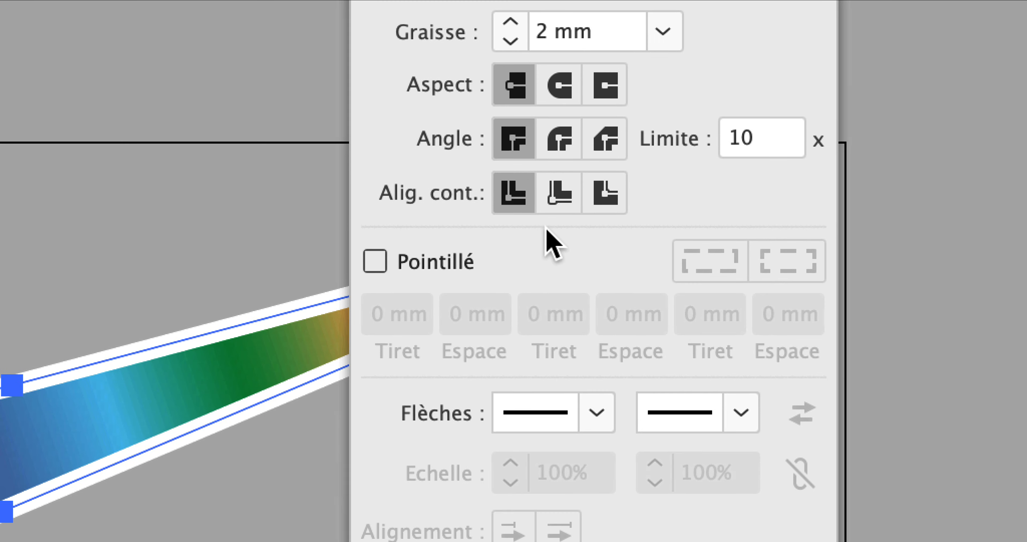
{"action": "left_click", "coordinate": [583, 211]}
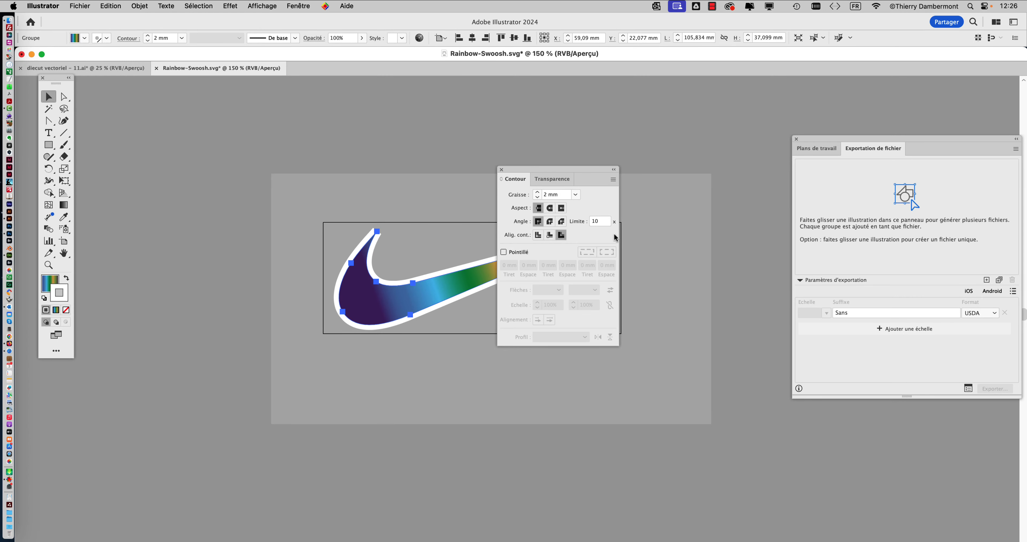
{"action": "left_click", "coordinate": [501, 169]}
Expand Calque 1 in the layer list and toggle the background rectangle off and on to inspect the outlined swoosh.
{"action": "left_click", "coordinate": [299, 6]}
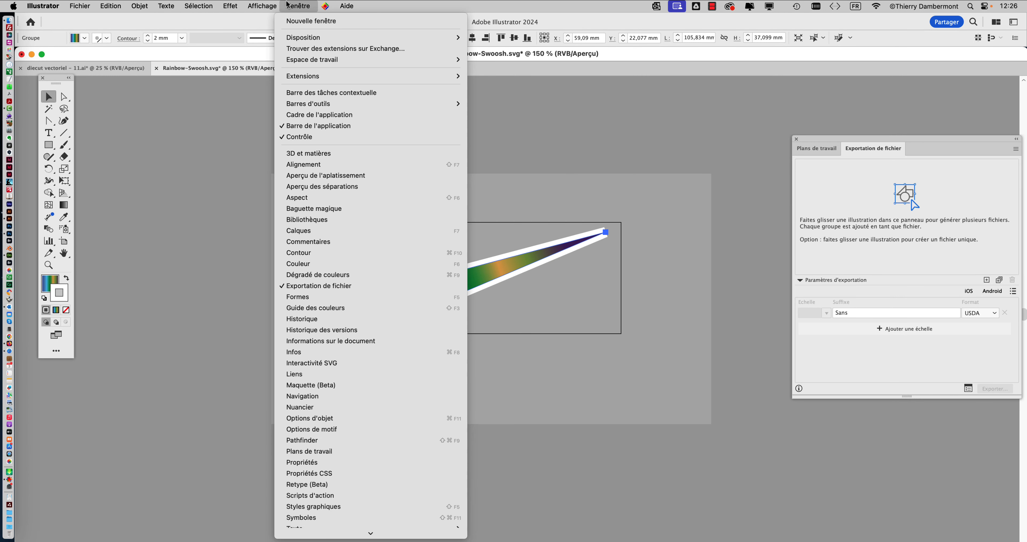
{"action": "left_click", "coordinate": [336, 231]}
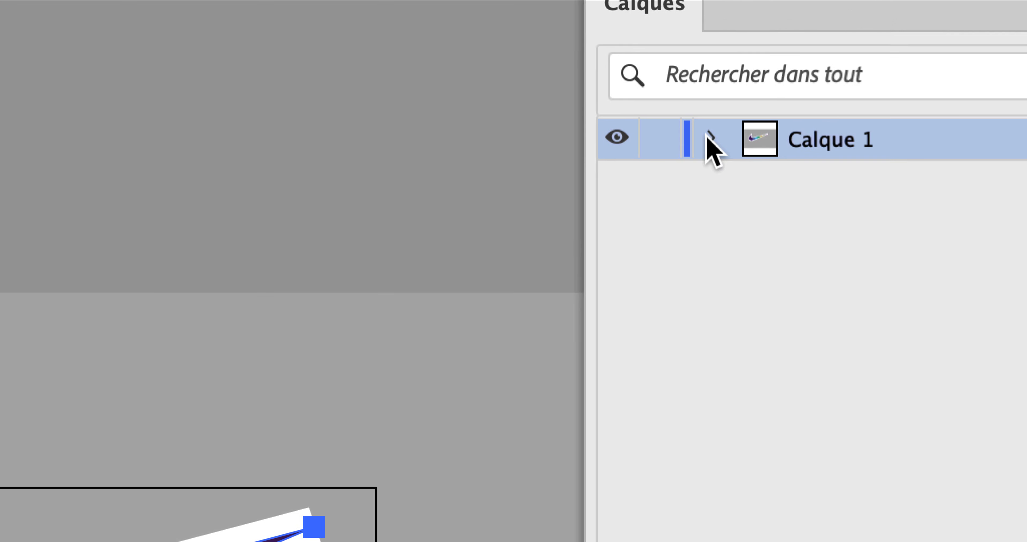
{"action": "left_click", "coordinate": [705, 135]}
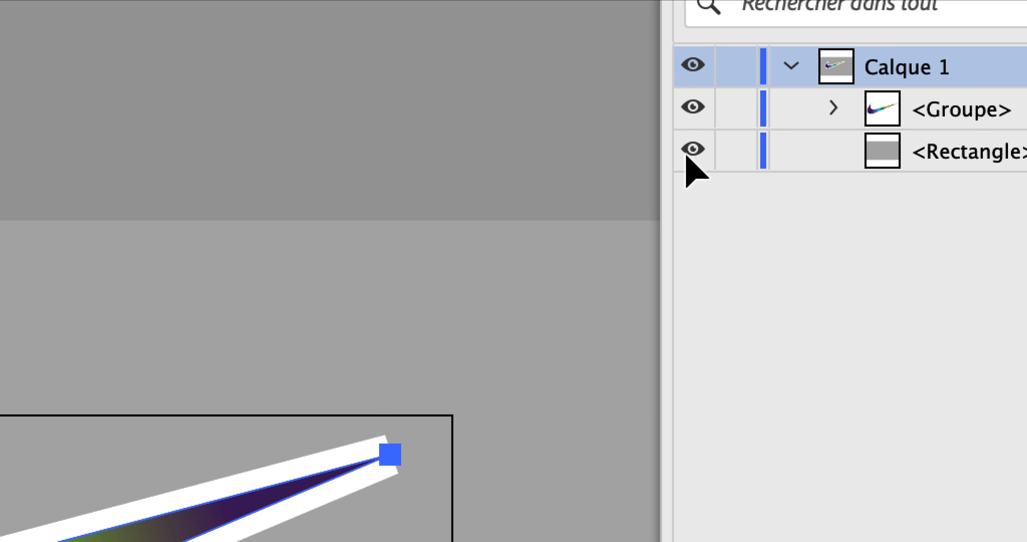
{"action": "left_click", "coordinate": [623, 161]}
{"action": "left_click", "coordinate": [690, 153]}
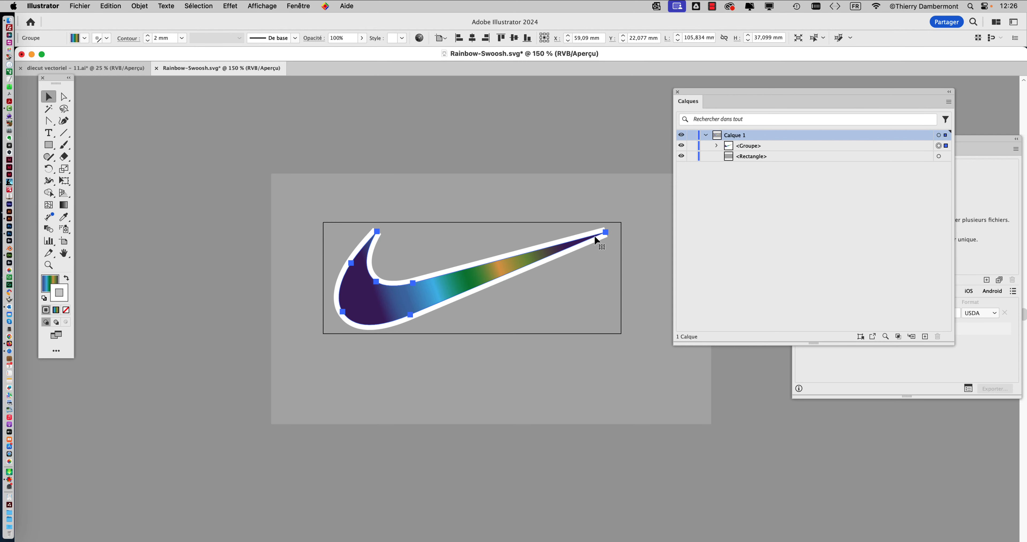
{"action": "left_click_drag", "start_coordinate": [715, 99], "coordinate": [304, 394]}
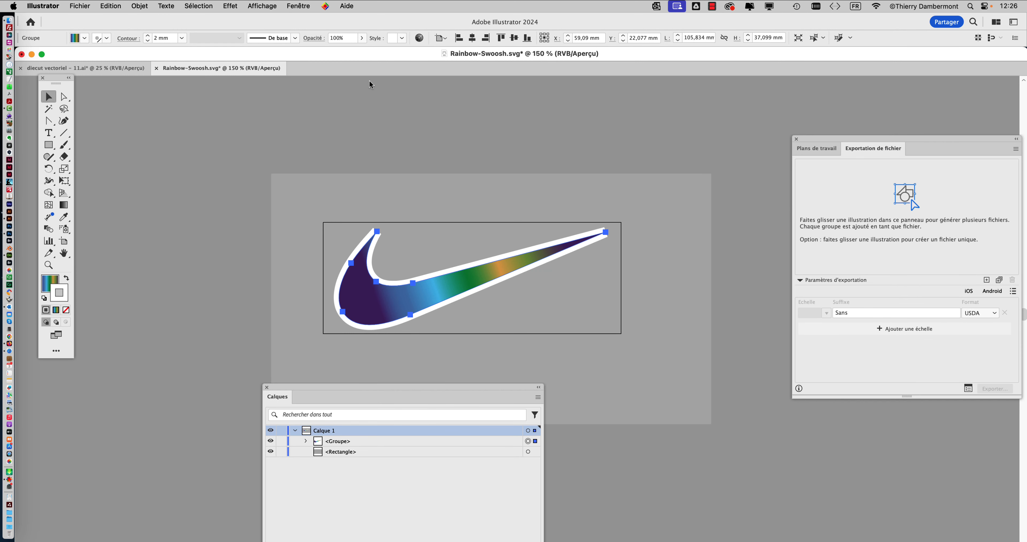
Set the miter limit of the swoosh's stroke to 30 so its tips end in sharp points.
{"action": "left_click", "coordinate": [307, 5]}
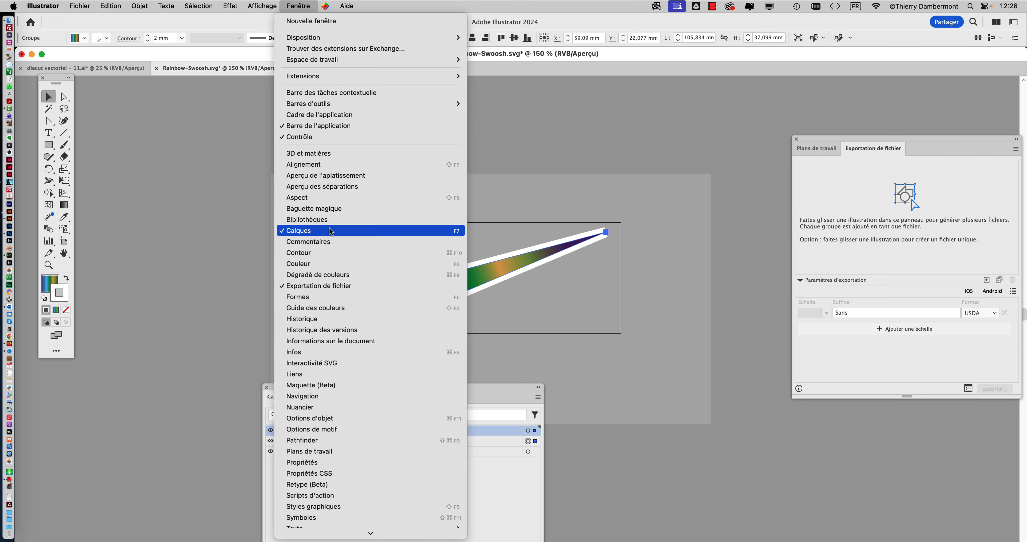
{"action": "left_click", "coordinate": [320, 255]}
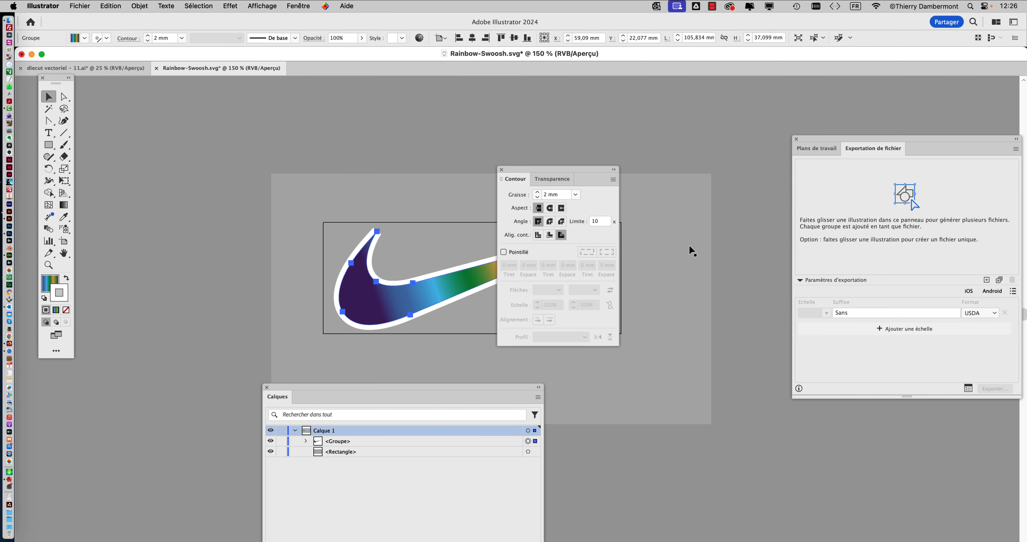
{"action": "left_click_drag", "start_coordinate": [587, 180], "coordinate": [708, 194]}
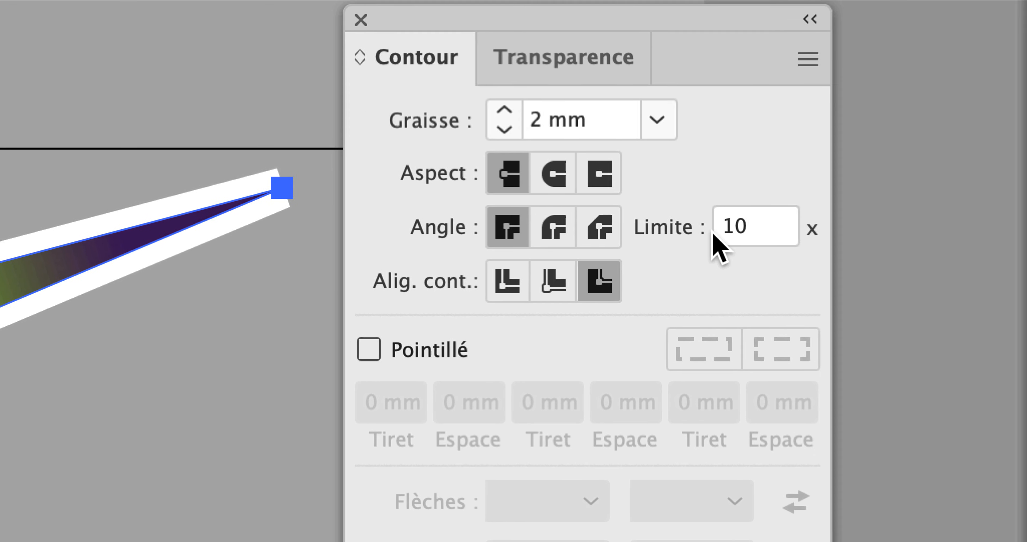
{"action": "left_click", "coordinate": [716, 231]}
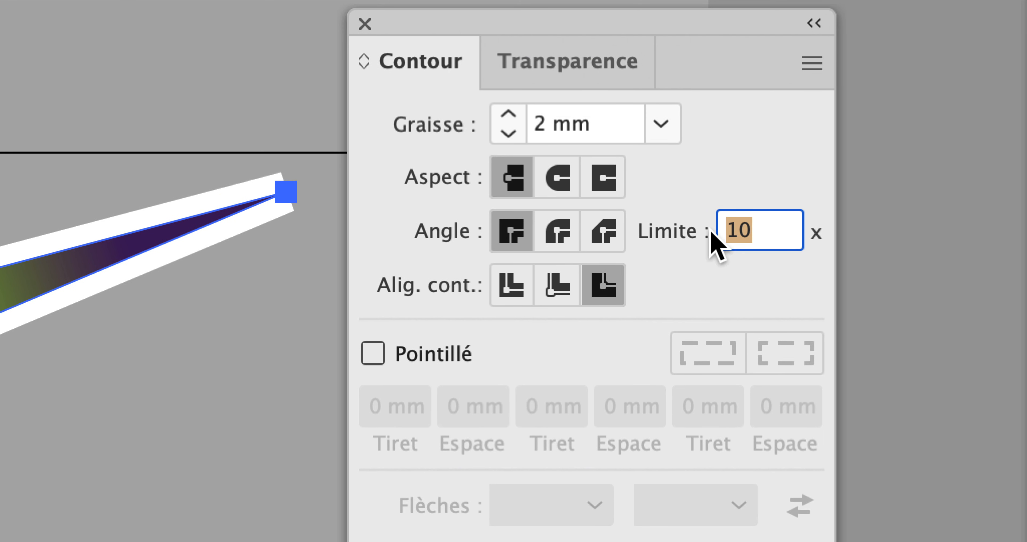
{"action": "type", "text": "30"}
{"action": "key", "text": "Tab"}
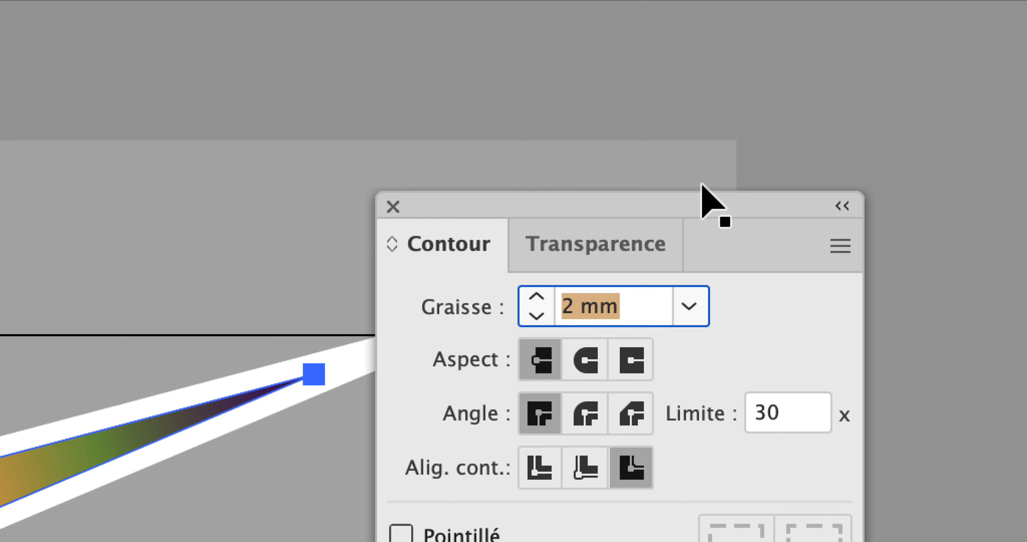
{"action": "left_click_drag", "start_coordinate": [677, 15], "coordinate": [934, 5]}
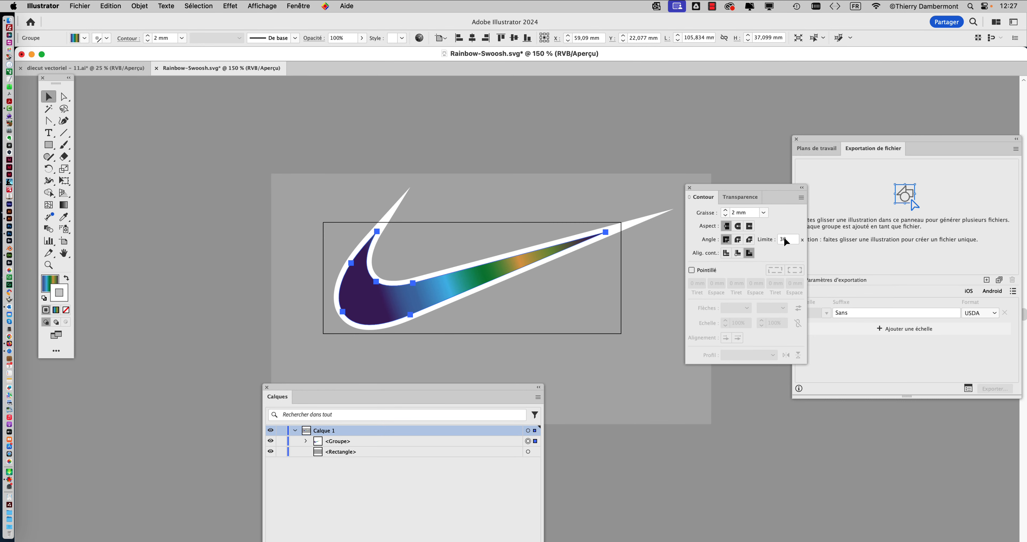
{"action": "left_click", "coordinate": [690, 187]}
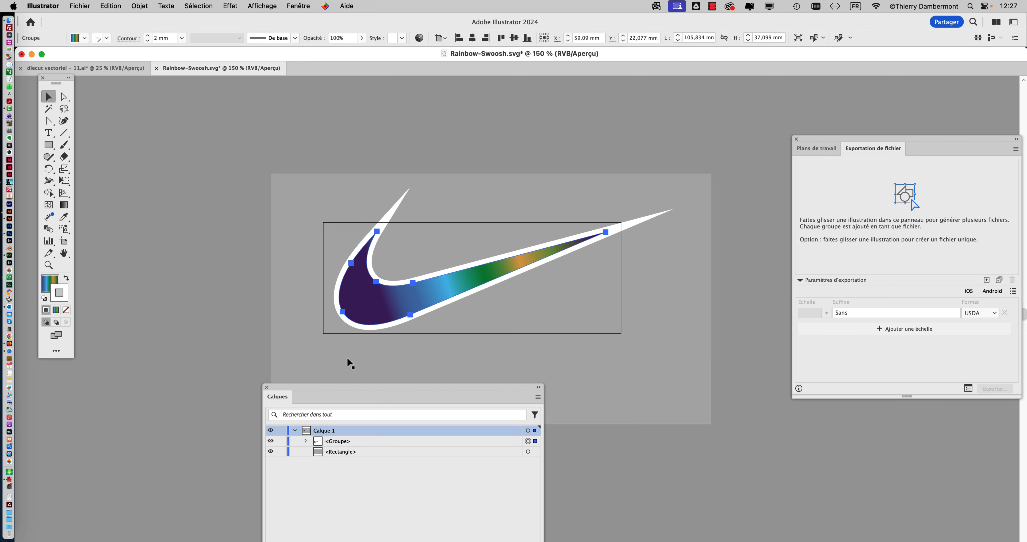
Hide the background rectangle and save the swoosh as W-Rainbow-Swoosh.svg in the présentoir en 3D folder.
{"action": "left_click_drag", "start_coordinate": [323, 388], "coordinate": [755, 79]}
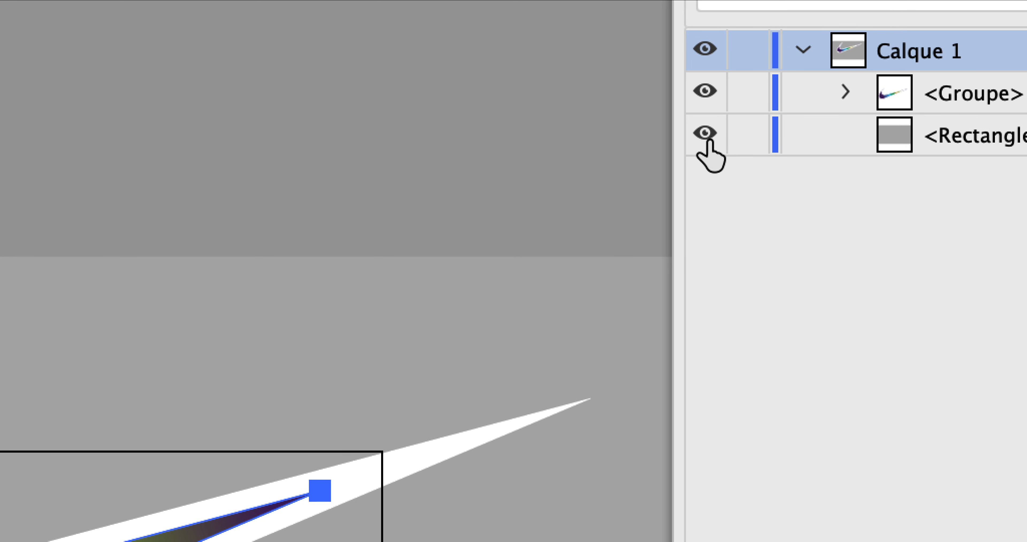
{"action": "left_click", "coordinate": [705, 133]}
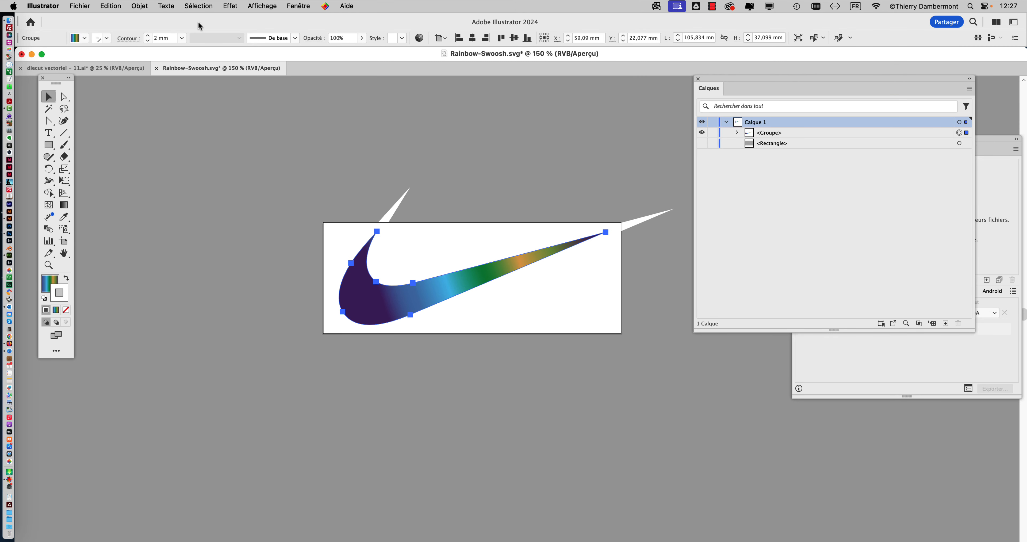
{"action": "left_click", "coordinate": [88, 6]}
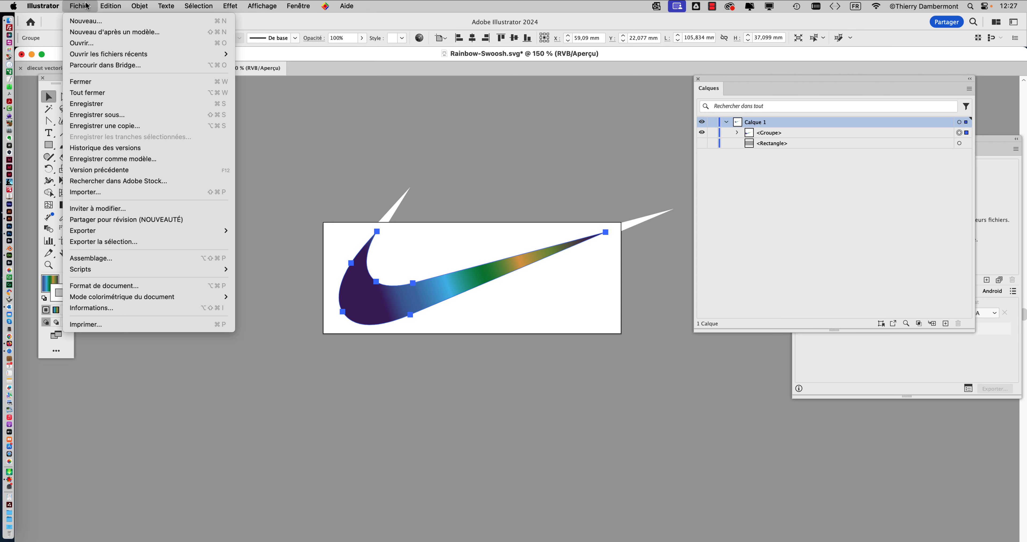
{"action": "left_click", "coordinate": [112, 116]}
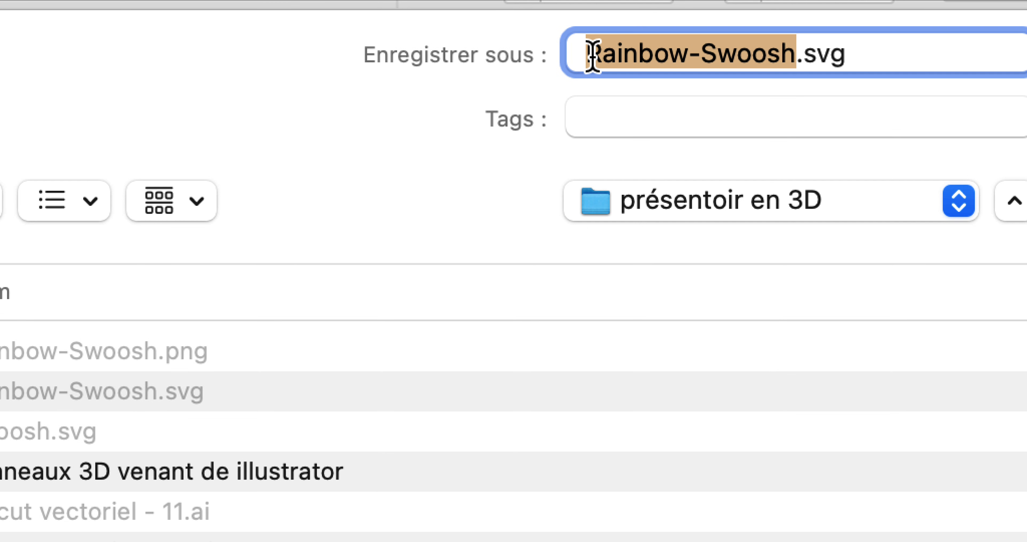
{"action": "left_click", "coordinate": [468, 44]}
{"action": "type", "text": "W-"}
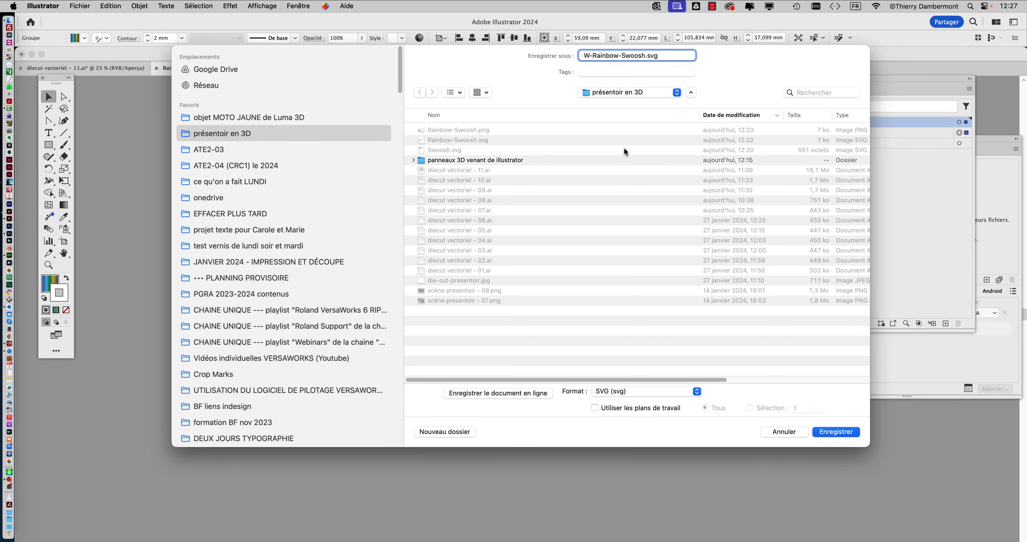
{"action": "left_click", "coordinate": [834, 430]}
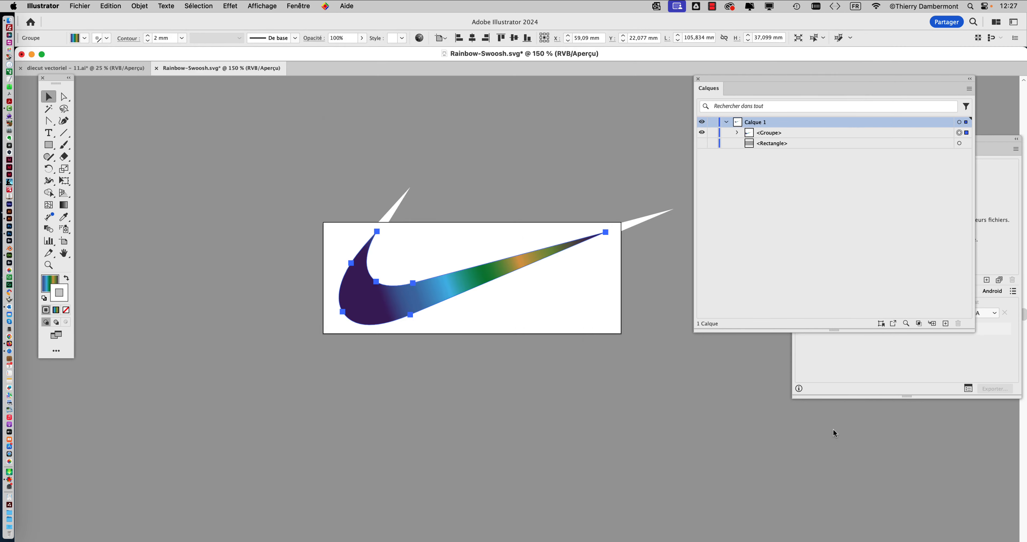
{"action": "left_click", "coordinate": [555, 319]}
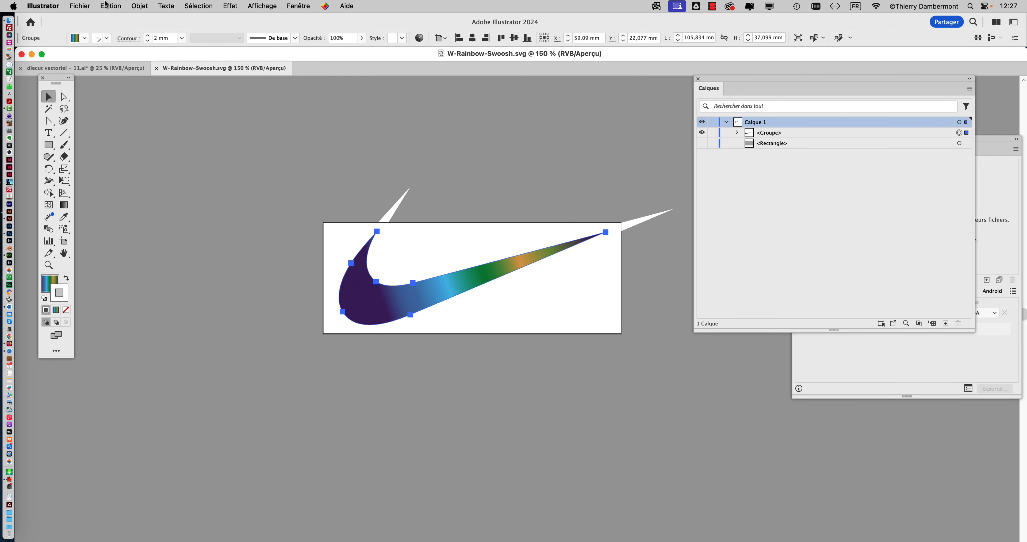
Export the outlined swoosh as a PNG named W-Rainbow-Swoosh.png in the présentoir en 3D folder.
{"action": "left_click", "coordinate": [80, 5]}
{"action": "mouse_move", "coordinate": [132, 236]}
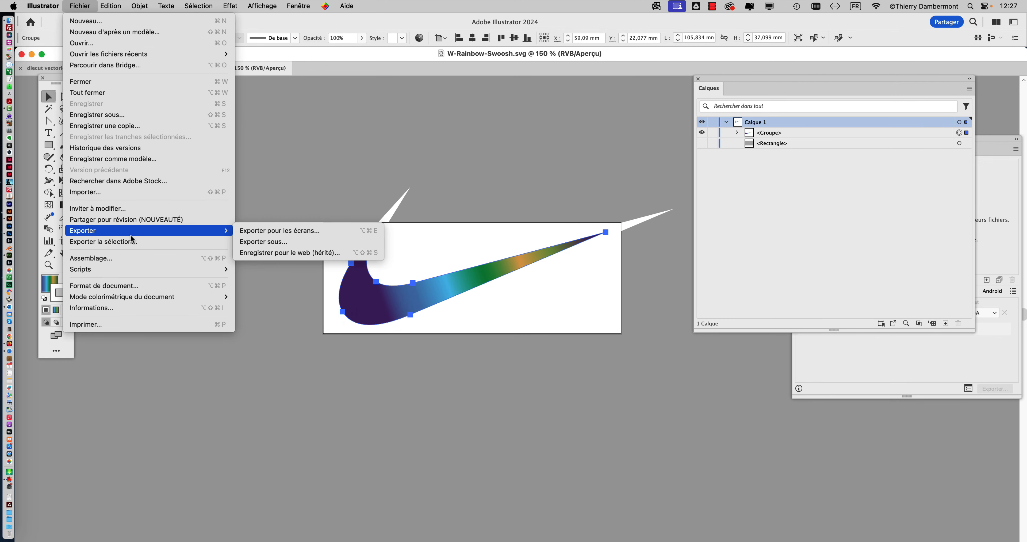
{"action": "left_click", "coordinate": [258, 242]}
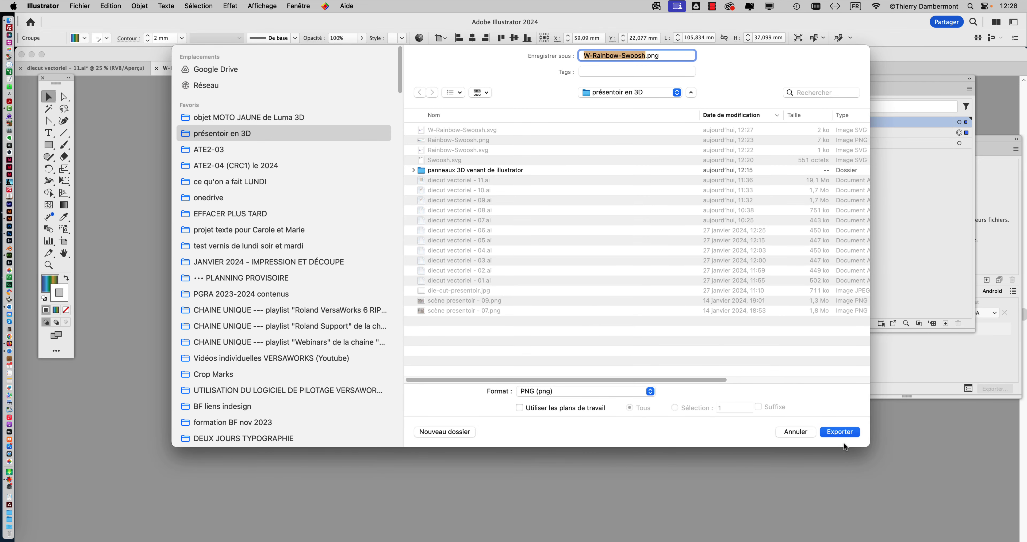
{"action": "left_click", "coordinate": [842, 433]}
{"action": "key", "text": "Return"}
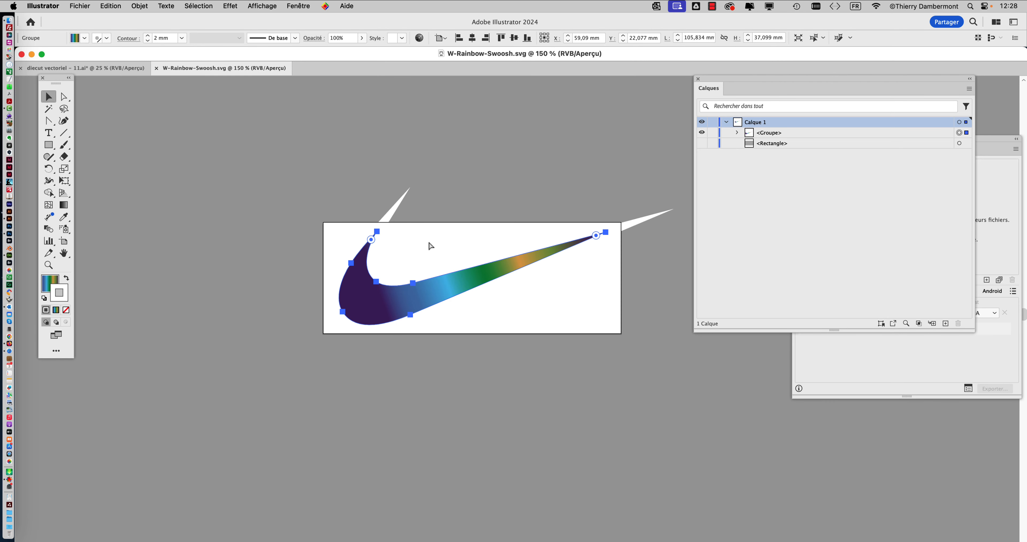
Switch to Adobe Dimension and delete the old swoosh decal without outline from the display's back panel.
{"action": "key", "text": "super+Tab"}
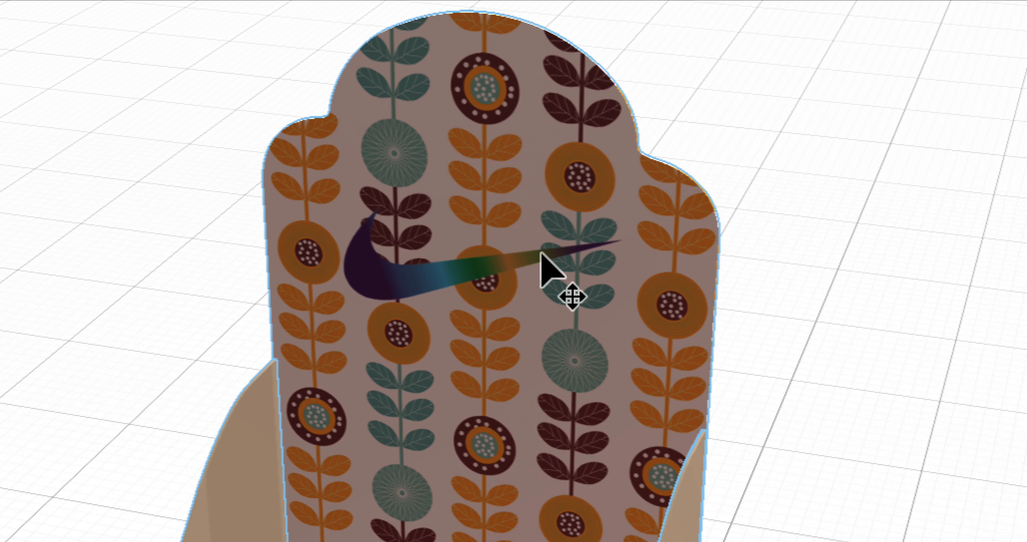
{"action": "left_click", "coordinate": [543, 248]}
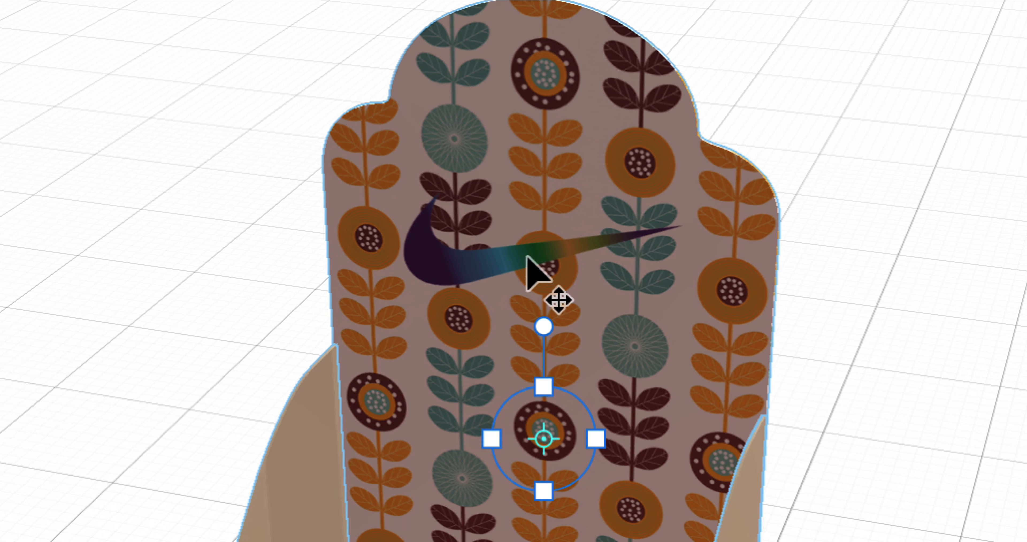
{"action": "double_click", "coordinate": [449, 293]}
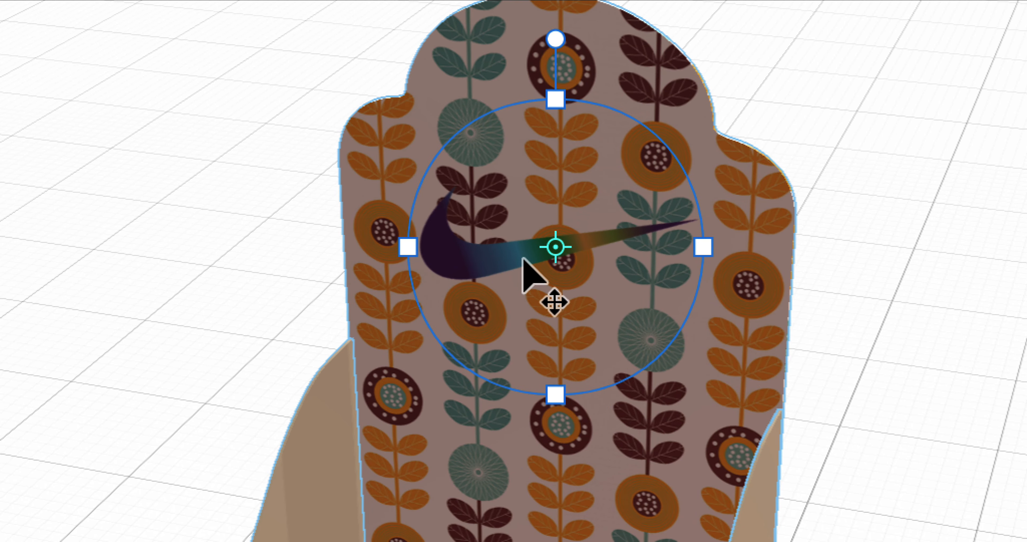
{"action": "key", "text": "Delete"}
Place W-Rainbow-Swoosh.png from the présentoir en 3D folder in Finder onto the floral back panel as a decal.
{"action": "key", "text": "super+Tab"}
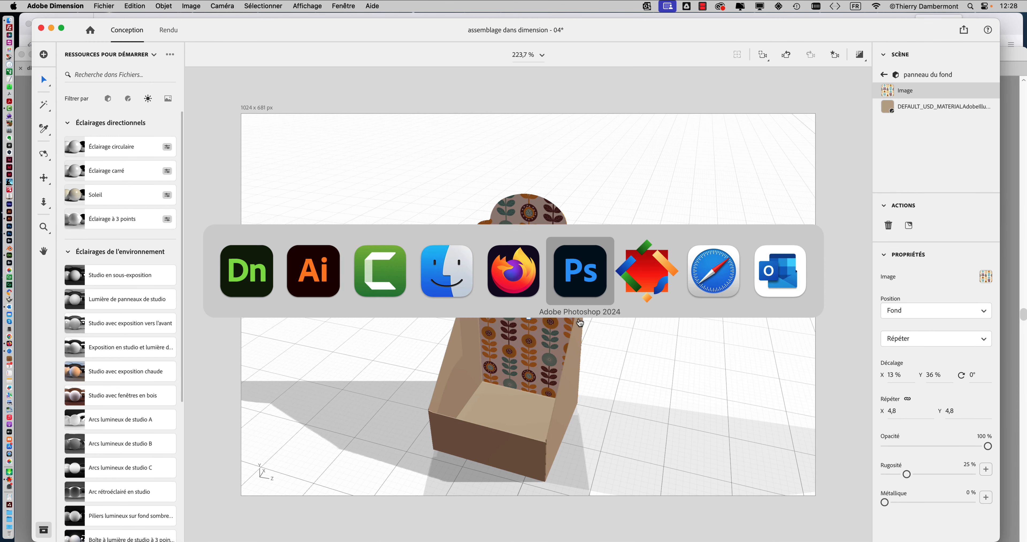
{"action": "left_click", "coordinate": [463, 278]}
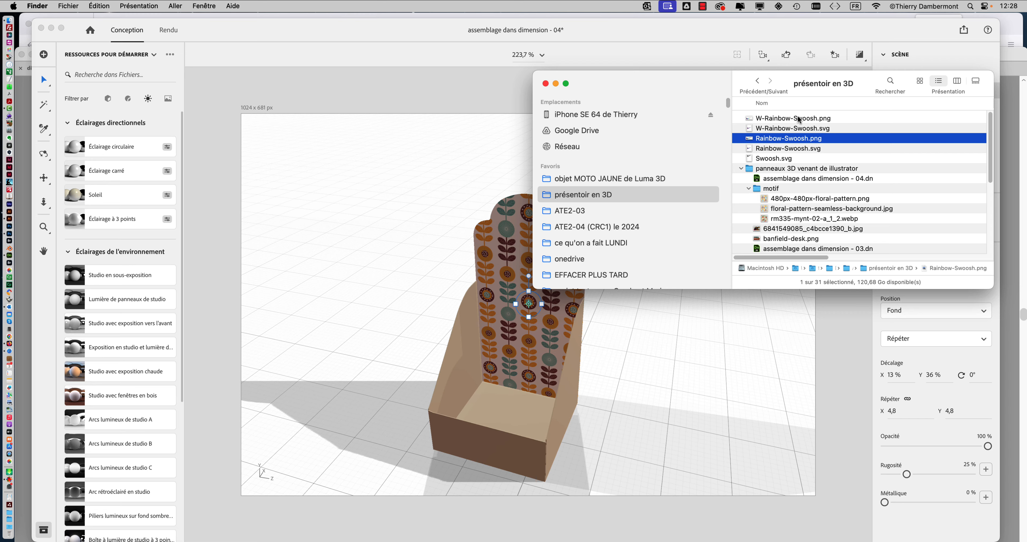
{"action": "left_click", "coordinate": [799, 118]}
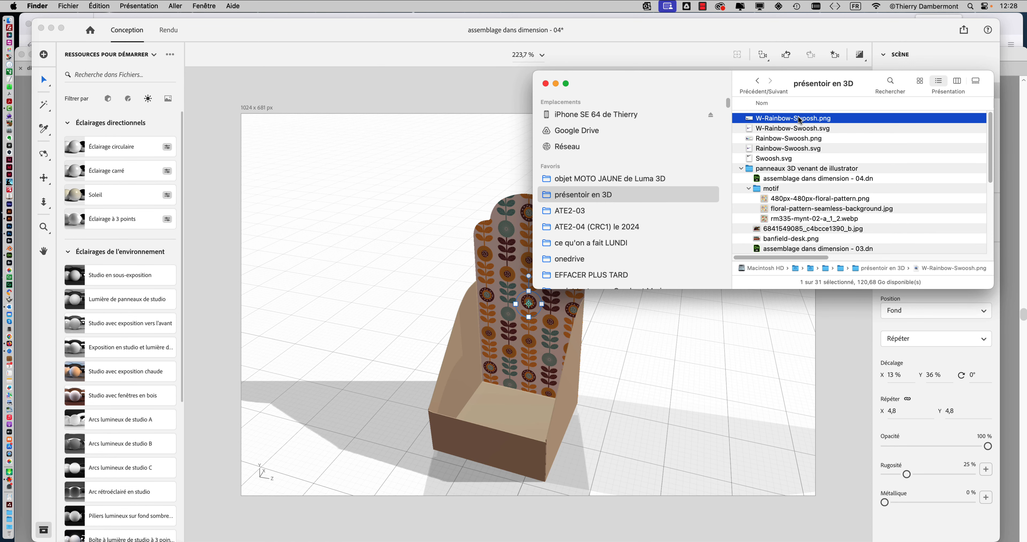
{"action": "left_click_drag", "start_coordinate": [799, 119], "coordinate": [551, 244]}
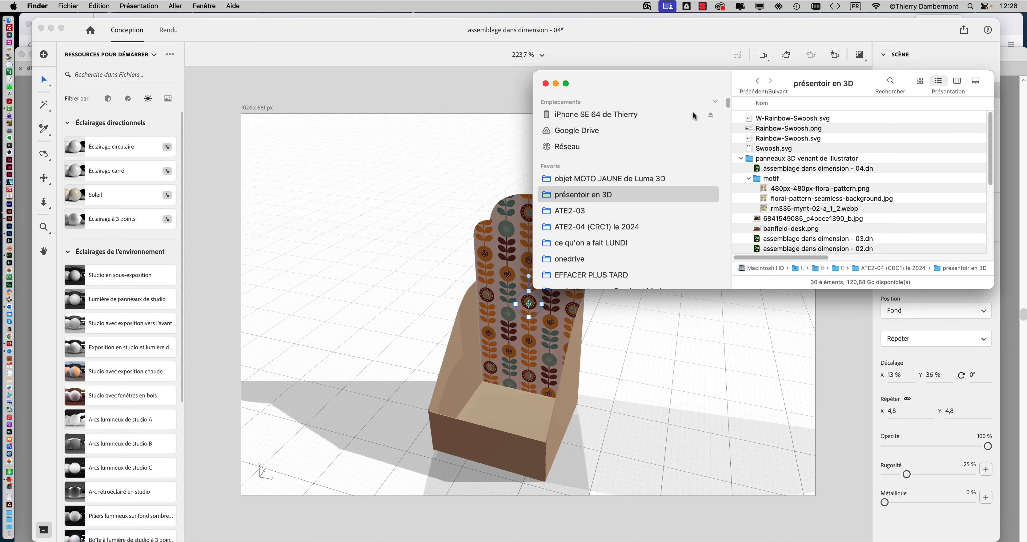
{"action": "left_click_drag", "start_coordinate": [679, 94], "coordinate": [788, 88]}
{"action": "left_click", "coordinate": [911, 114]}
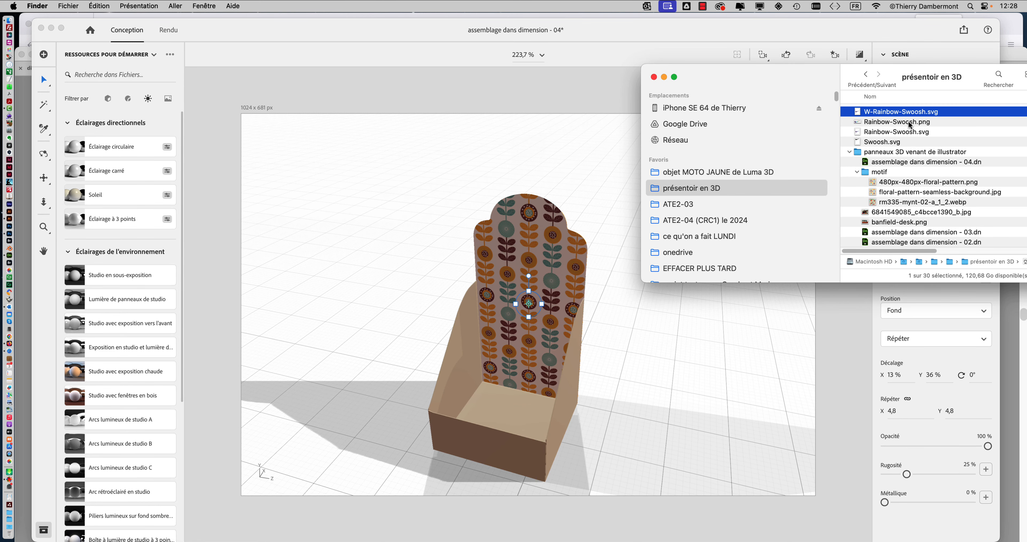
{"action": "key", "text": "super+z"}
{"action": "left_click_drag", "start_coordinate": [896, 113], "coordinate": [543, 226]}
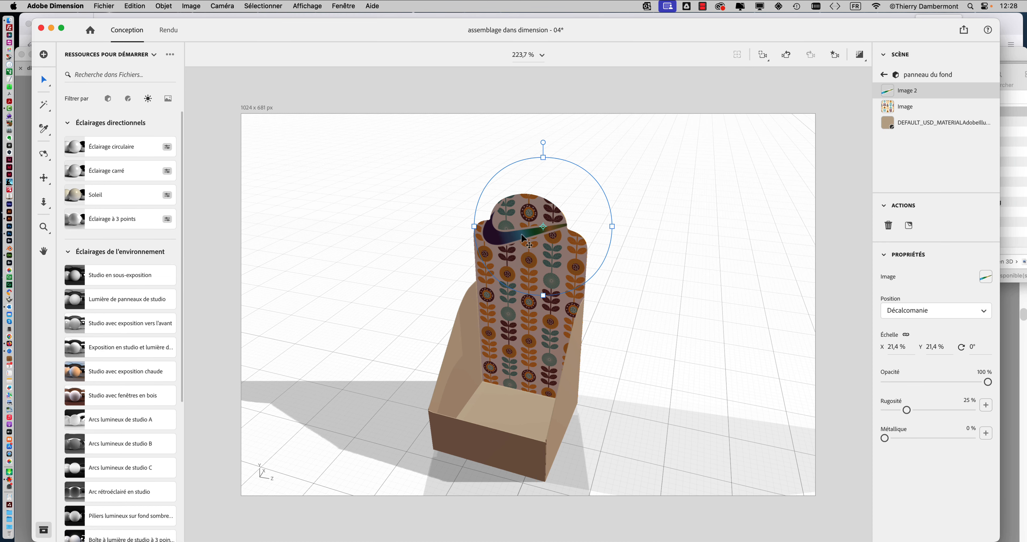
Reposition the outlined swoosh decal within the upper part of the back panel and scale it down to 15.5 %.
{"action": "left_click_drag", "start_coordinate": [519, 242], "coordinate": [515, 285]}
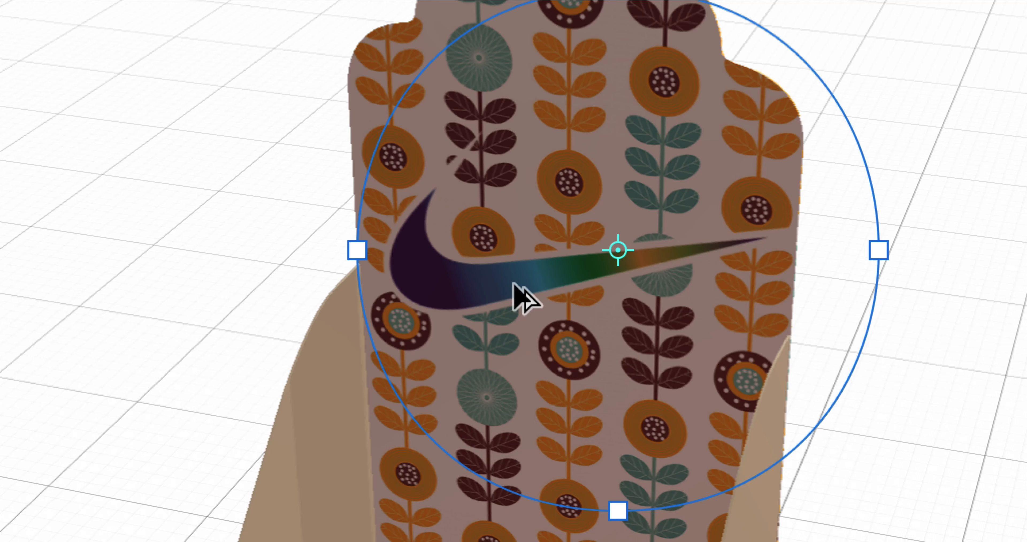
{"action": "left_click", "coordinate": [514, 275]}
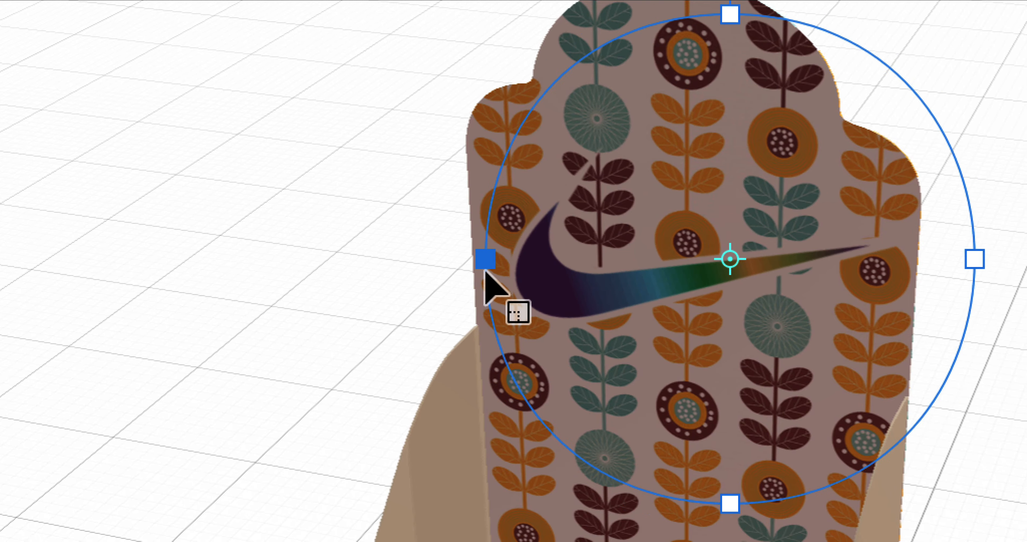
{"action": "left_click_drag", "start_coordinate": [485, 271], "coordinate": [550, 298]}
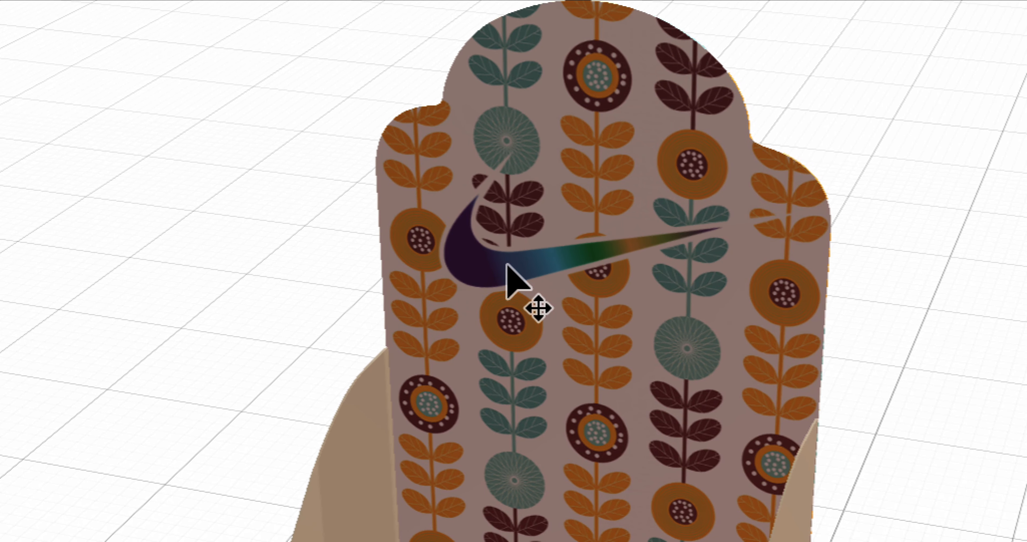
{"action": "left_click", "coordinate": [507, 266]}
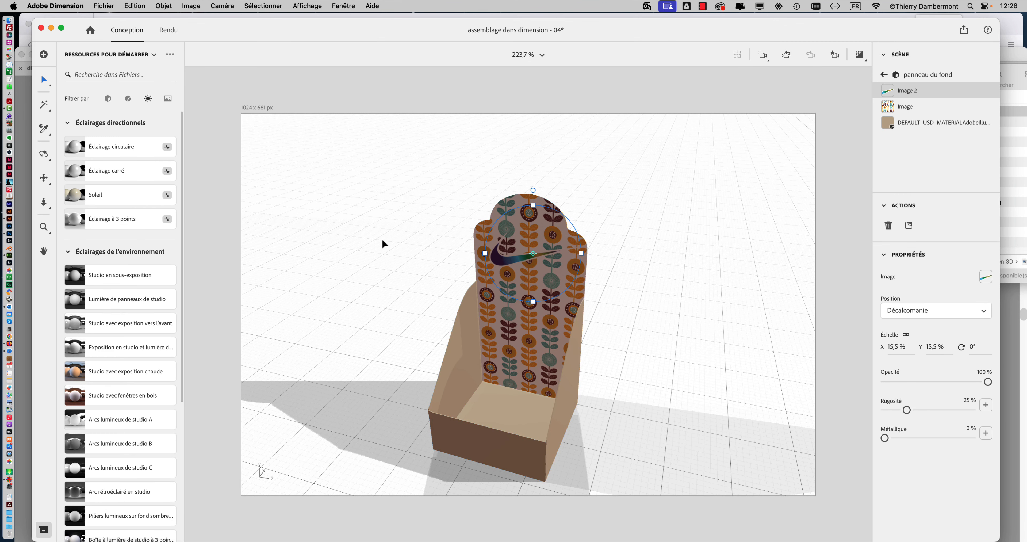
{"action": "left_click", "coordinate": [383, 243]}
Rotate the whole display group about its vertical axis to about -161° so the patterned panel catches more light.
{"action": "left_click", "coordinate": [488, 319]}
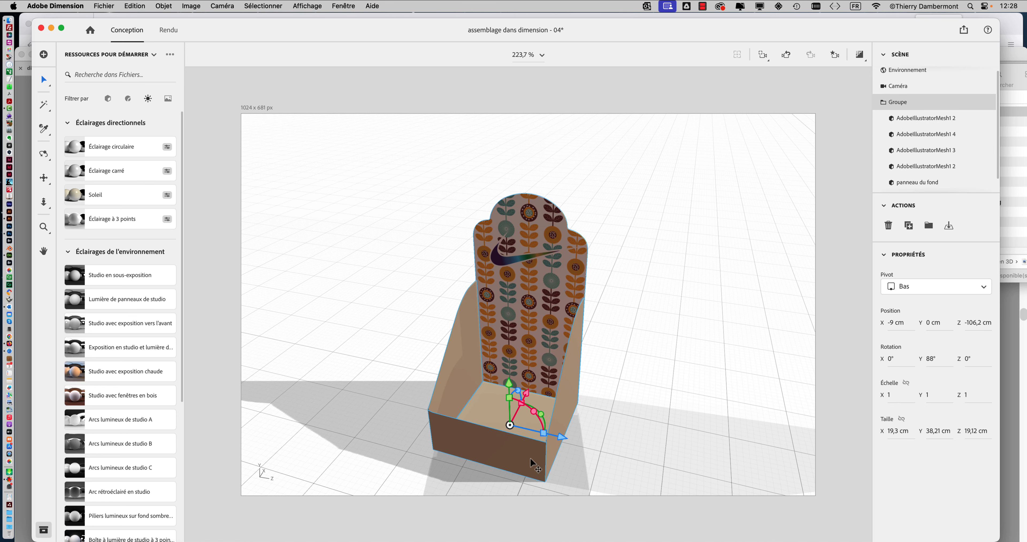
{"action": "right_click_drag", "start_coordinate": [582, 417], "coordinate": [517, 378]}
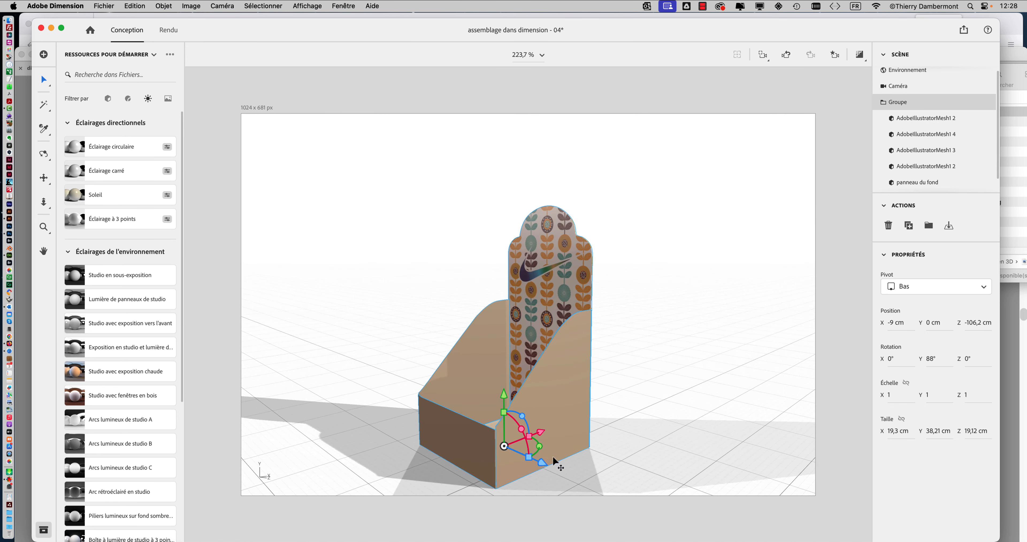
{"action": "left_click_drag", "start_coordinate": [536, 455], "coordinate": [579, 450]}
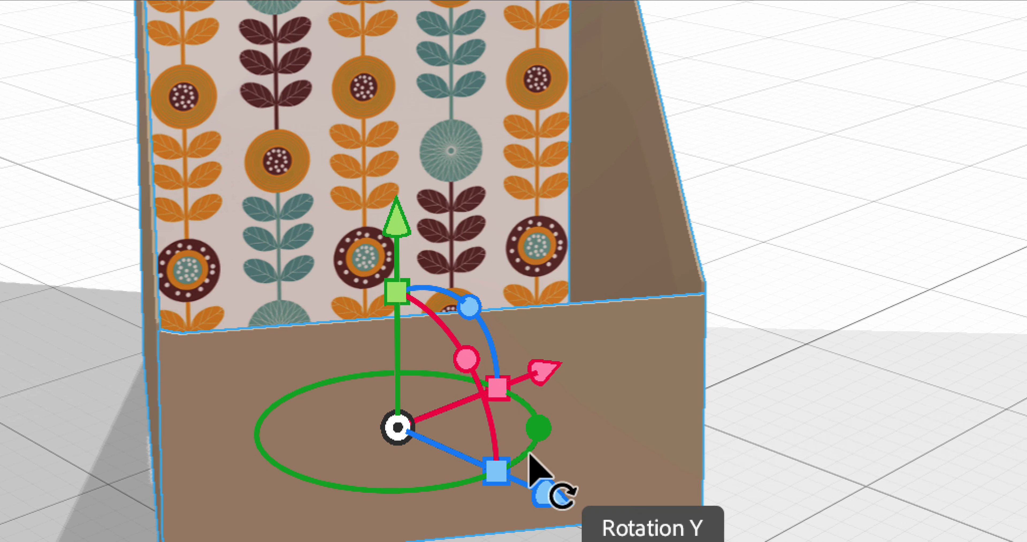
{"action": "left_click_drag", "start_coordinate": [536, 454], "coordinate": [545, 443]}
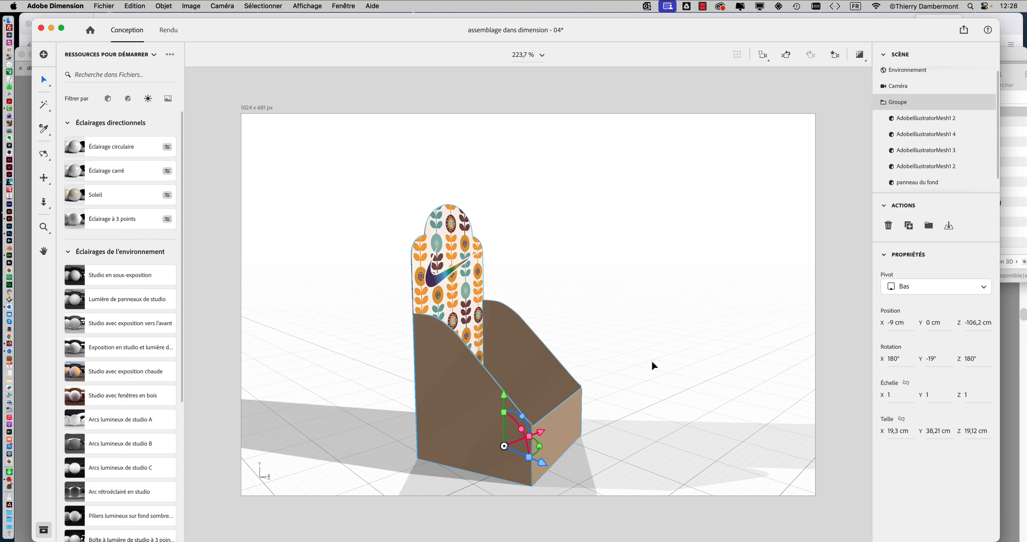
{"action": "right_click_drag", "start_coordinate": [652, 363], "coordinate": [585, 351]}
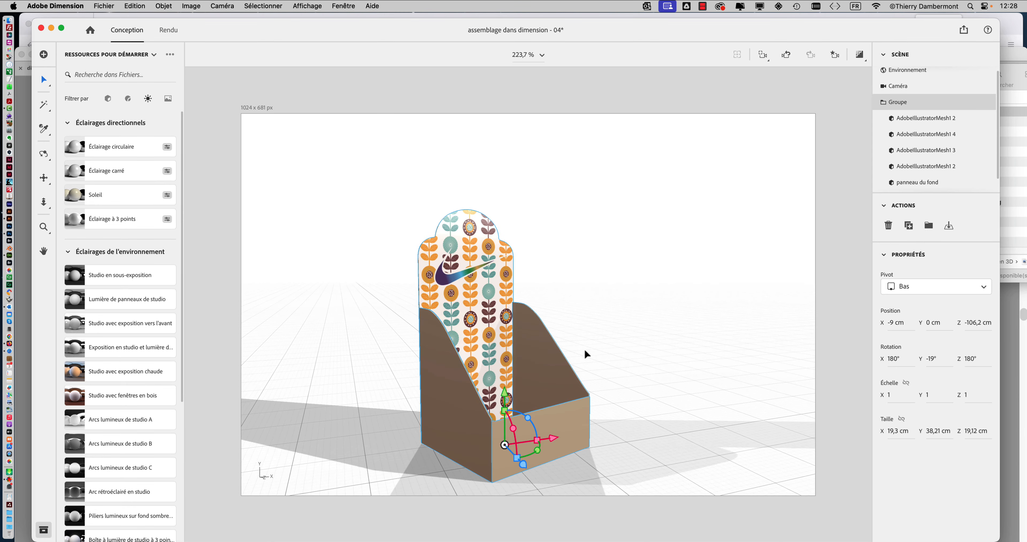
{"action": "scroll", "coordinate": [469, 275], "scroll_direction": "up", "scroll_amount": 6}
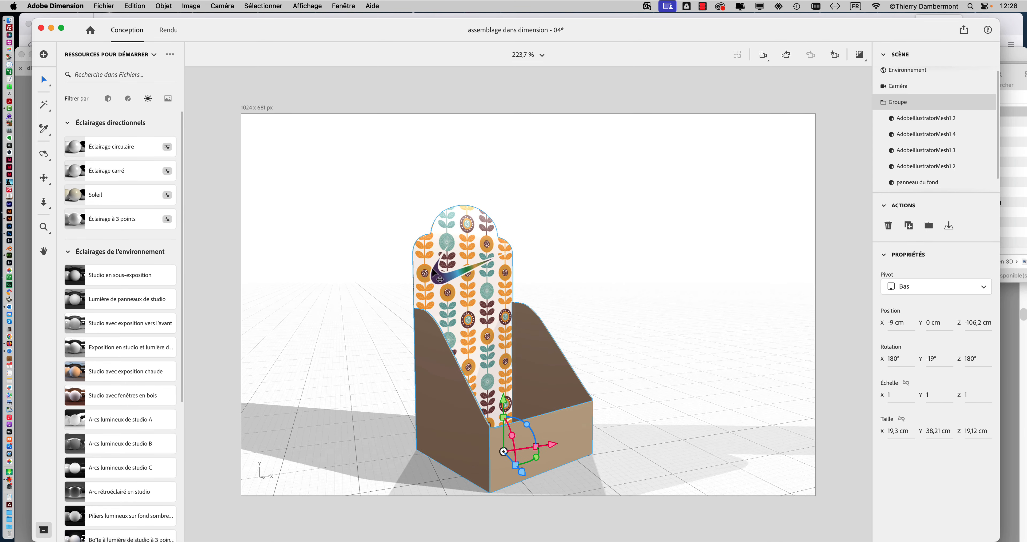
{"action": "scroll", "coordinate": [395, 248], "scroll_direction": "up", "scroll_amount": 2}
Try to move the swoosh decal directly on the back panel while the whole display group is selected.
{"action": "left_click_drag", "start_coordinate": [348, 242], "coordinate": [353, 257]}
{"action": "double_click", "coordinate": [350, 242]}
{"action": "double_click", "coordinate": [349, 243]}
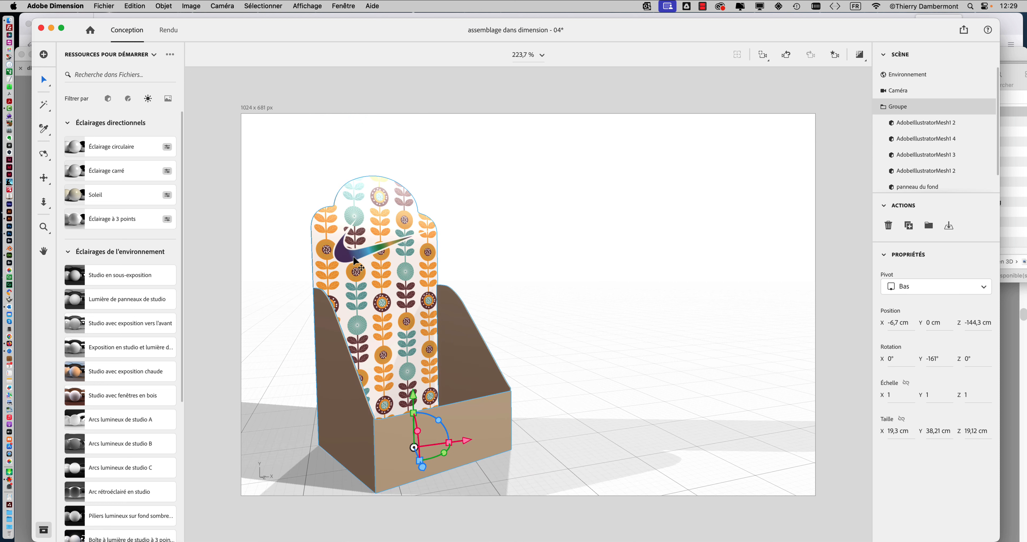
{"action": "left_click", "coordinate": [466, 252]}
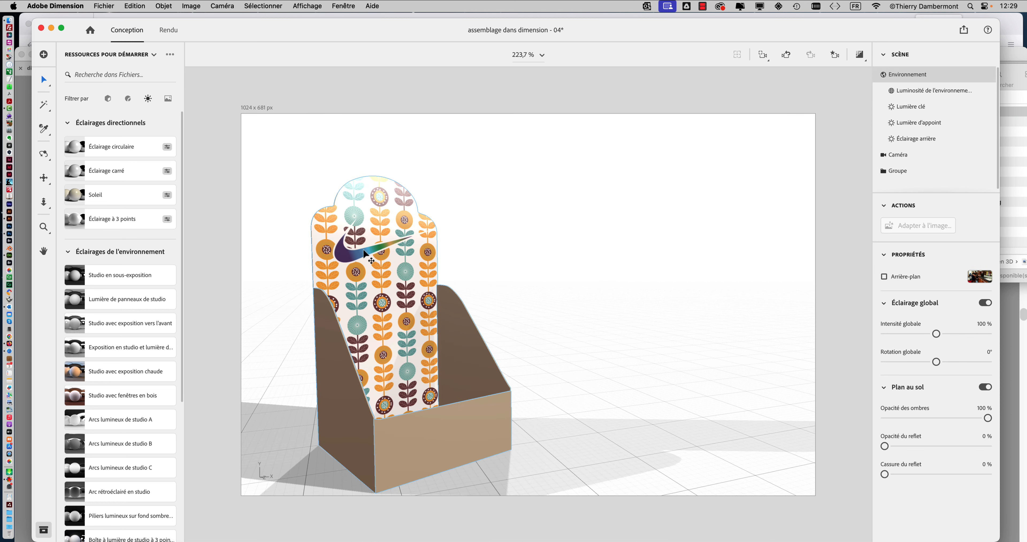
Select the swoosh decal, Image 2, inside panneau du fond, enlarge it to 19.7 % and reposition it across the upper panel.
{"action": "double_click", "coordinate": [363, 250]}
{"action": "double_click", "coordinate": [361, 252]}
{"action": "double_click", "coordinate": [360, 253]}
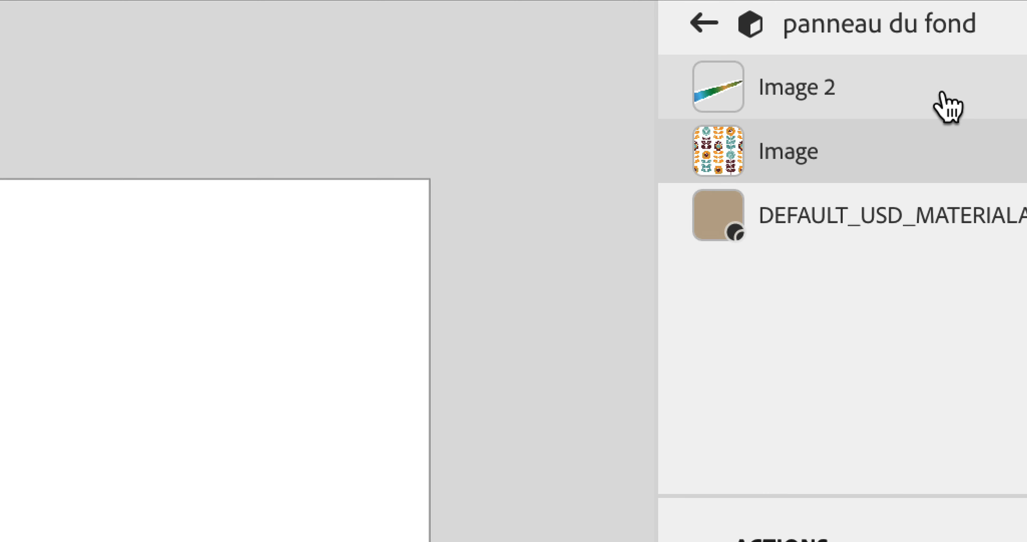
{"action": "left_click", "coordinate": [949, 107]}
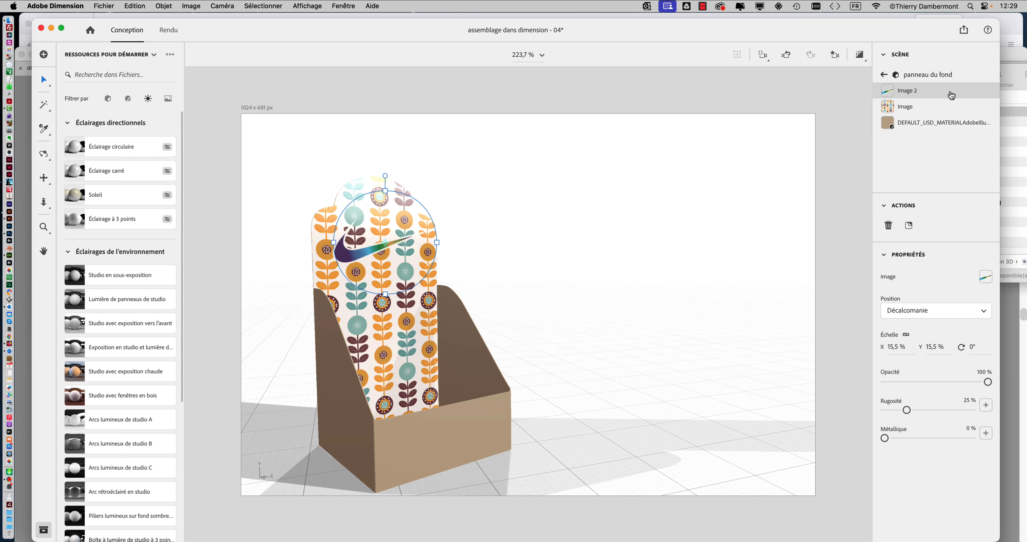
{"action": "left_click_drag", "start_coordinate": [361, 259], "coordinate": [365, 273]}
{"action": "right_click_drag", "start_coordinate": [500, 281], "coordinate": [435, 307]}
{"action": "mouse_move", "coordinate": [454, 253]}
{"action": "left_mouse_down"}
{"action": "mouse_move", "coordinate": [472, 252]}
{"action": "mouse_move", "coordinate": [463, 258]}
{"action": "left_mouse_up"}
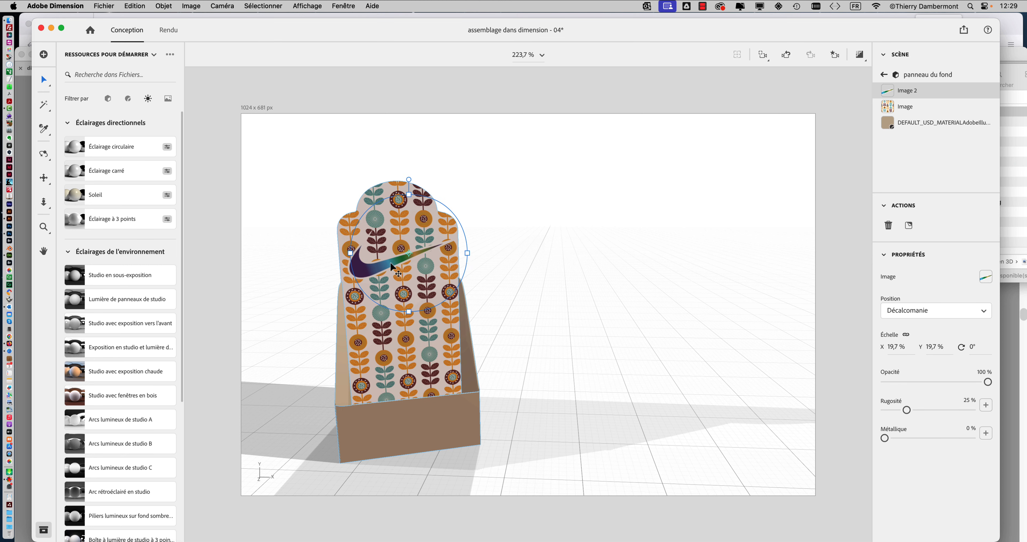
{"action": "left_click_drag", "start_coordinate": [391, 264], "coordinate": [386, 250]}
{"action": "left_click", "coordinate": [487, 256]}
{"action": "scroll", "coordinate": [383, 242], "scroll_direction": "up", "scroll_amount": 4}
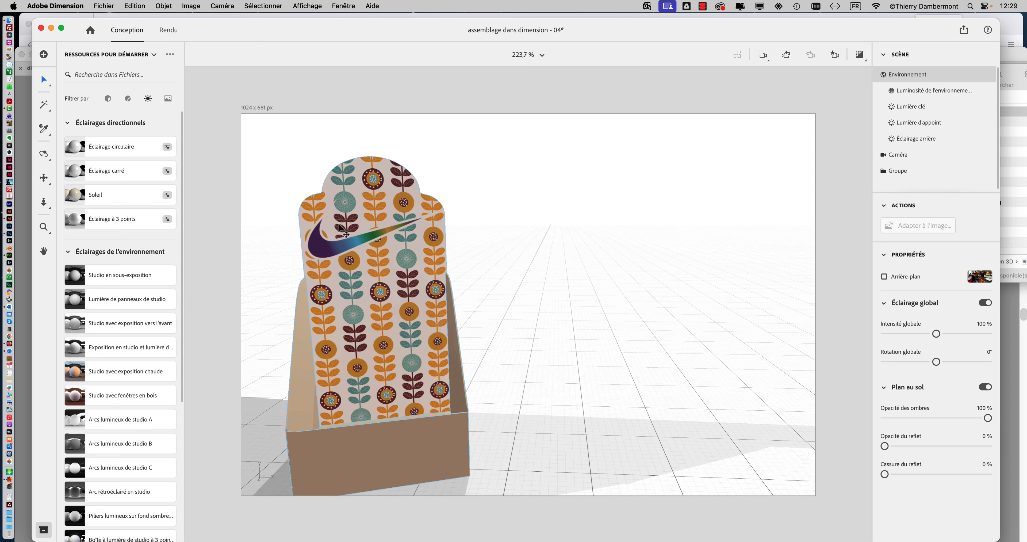
Save the scene as a new version named assemblage dans dimension - 05 in the présentoir en 3D folder.
{"action": "middle_click_drag", "start_coordinate": [337, 224], "coordinate": [490, 229]}
{"action": "scroll", "coordinate": [489, 228], "scroll_direction": "up", "scroll_amount": 5}
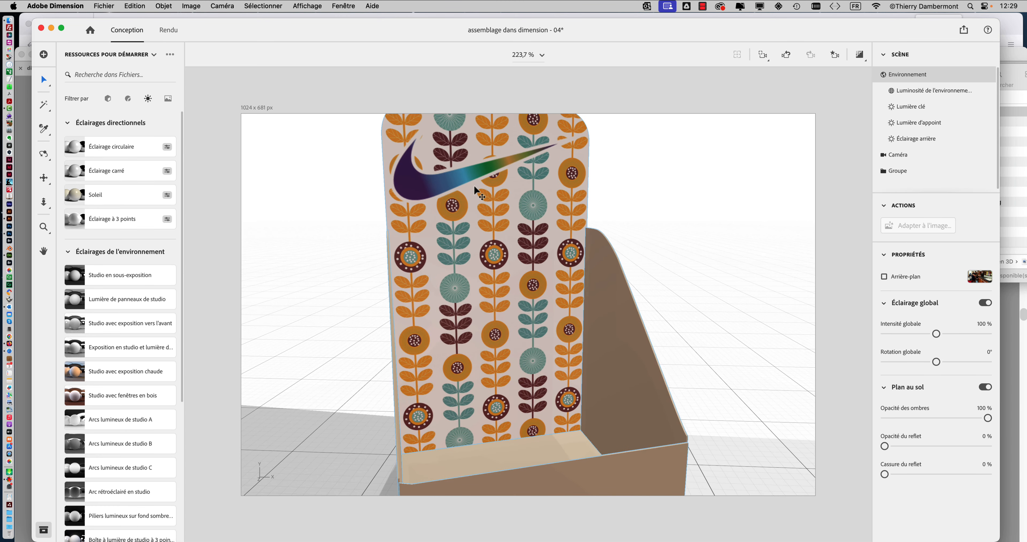
{"action": "right_click_drag", "start_coordinate": [475, 187], "coordinate": [482, 278]}
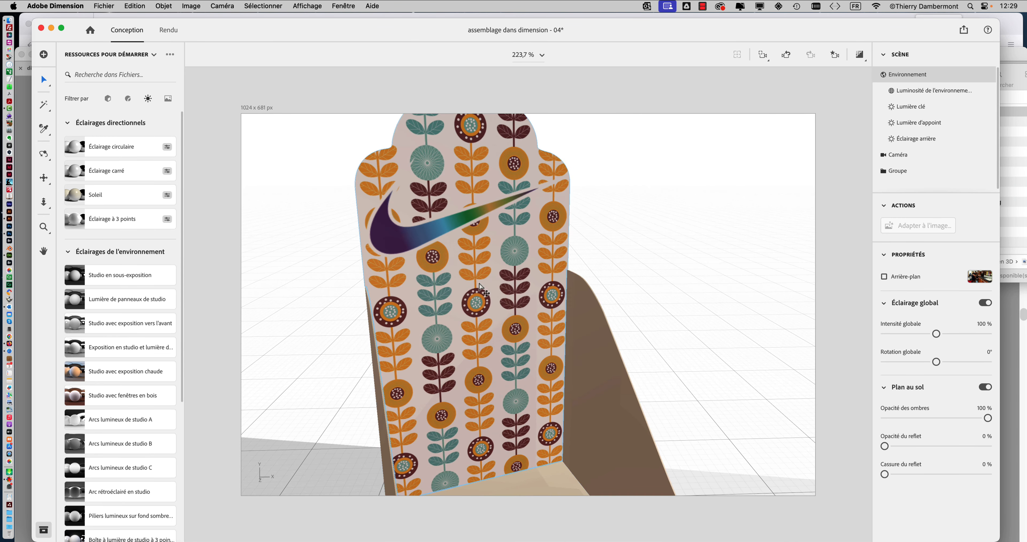
{"action": "left_click", "coordinate": [112, 4]}
{"action": "left_click", "coordinate": [125, 109]}
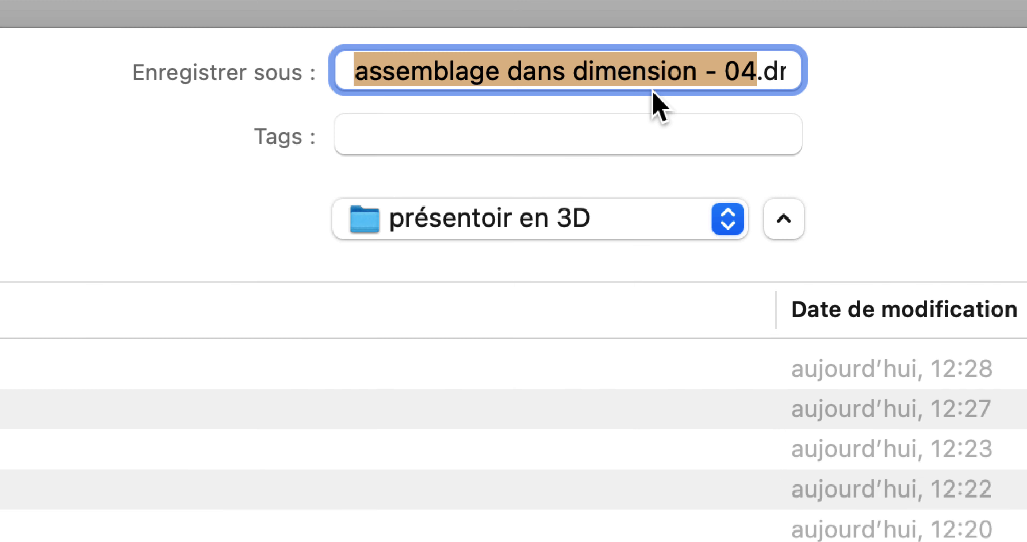
{"action": "left_click", "coordinate": [743, 75]}
{"action": "key", "text": "shift+Right"}
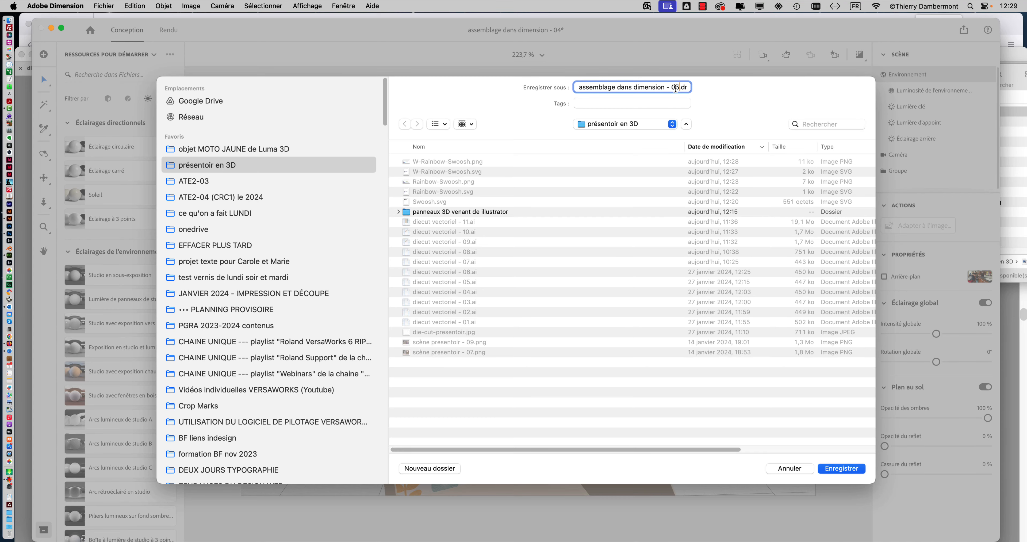
{"action": "left_click", "coordinate": [853, 467]}
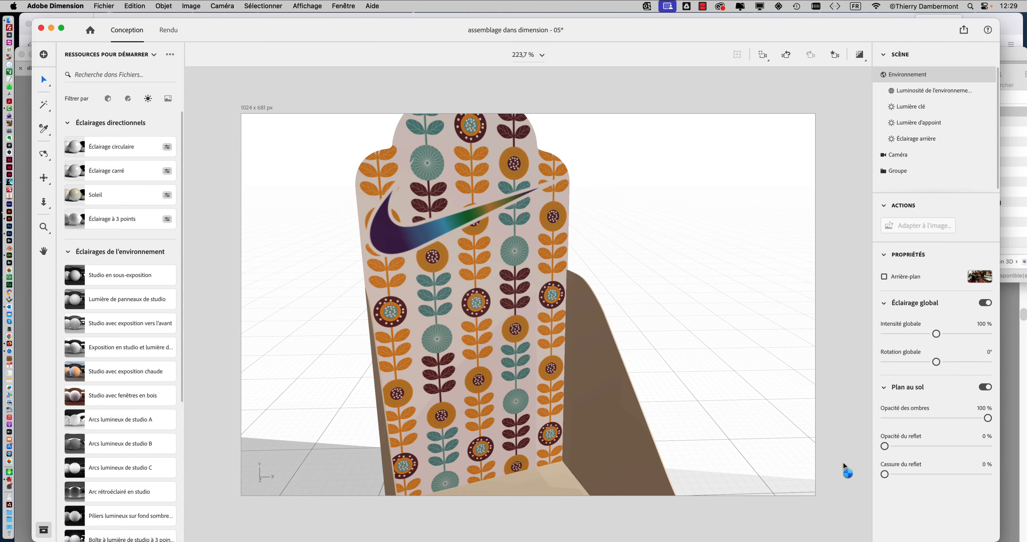
Switch to Finder, close the présentoir en 3D folder window, and return to the display scene in Adobe Dimension.
{"action": "key", "text": "super+Tab"}
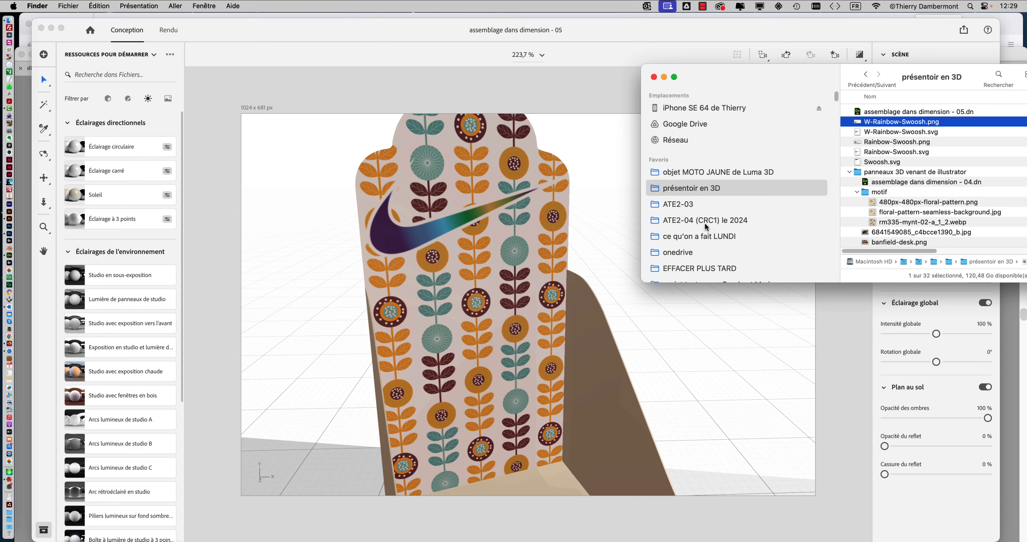
{"action": "left_click", "coordinate": [657, 78]}
{"action": "left_click", "coordinate": [559, 98]}
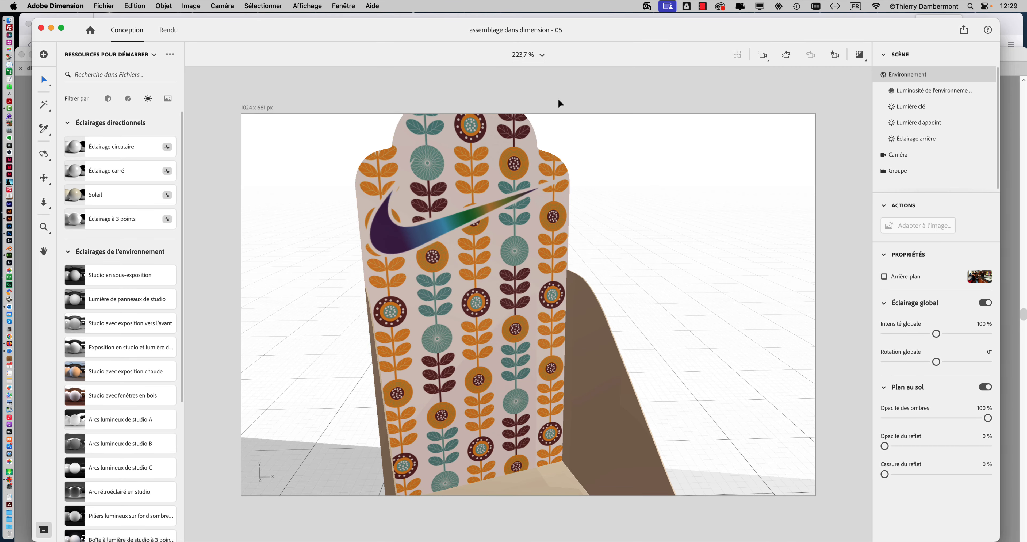
{"action": "scroll", "coordinate": [542, 234], "scroll_direction": "down", "scroll_amount": 5}
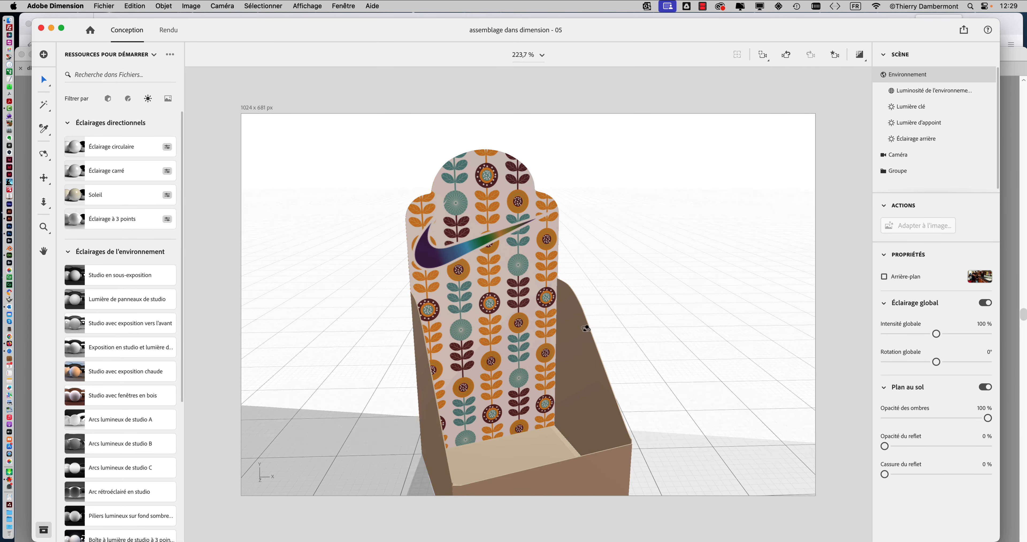
{"action": "scroll", "coordinate": [523, 301], "scroll_direction": "down", "scroll_amount": 5}
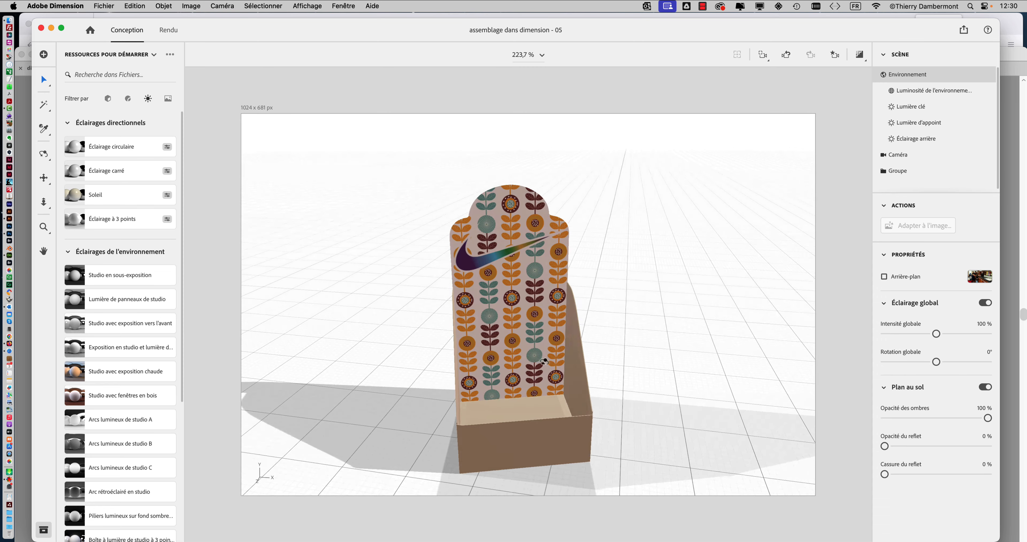